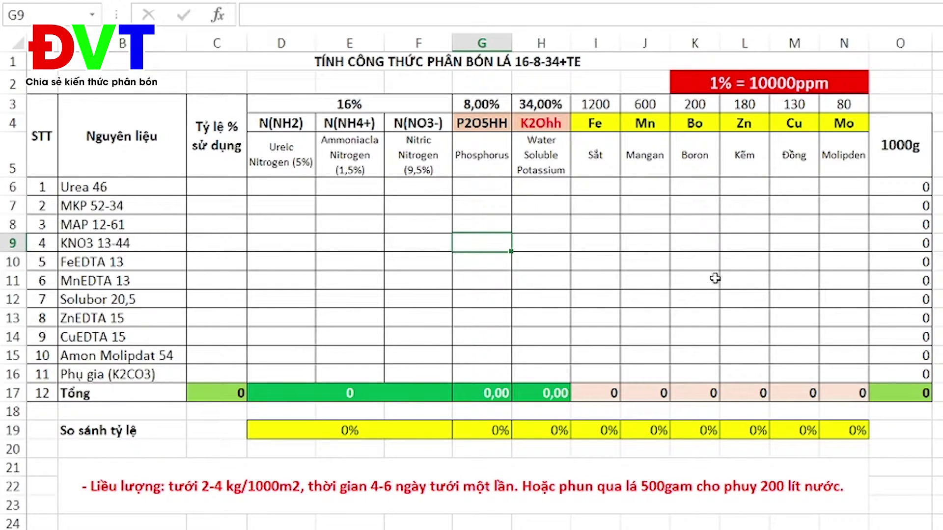
Step: Survey the empty nutrient grid, the usage-percentage column and the ingredient names
mouse_move(269, 183)
left_mouse_down()
mouse_move(776, 299)
mouse_move(850, 371)
left_mouse_up()
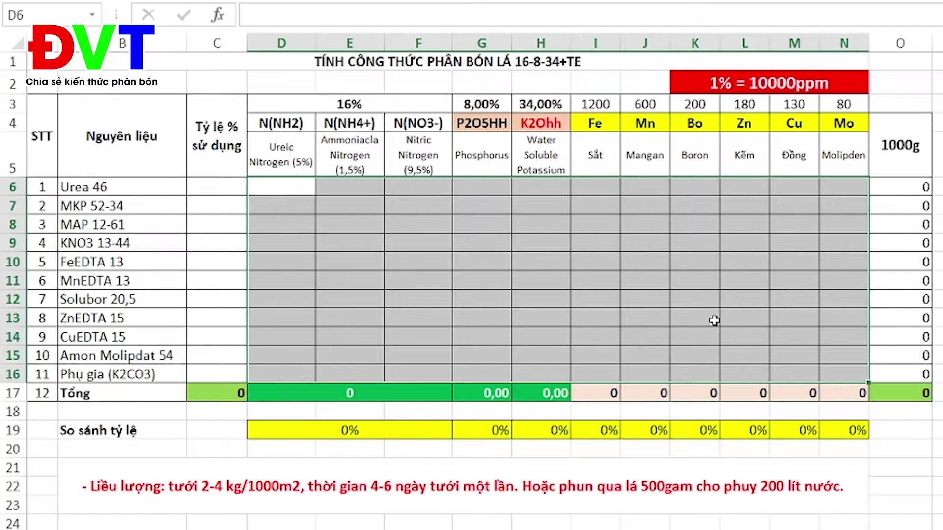
left_click_drag(224, 185, 227, 377)
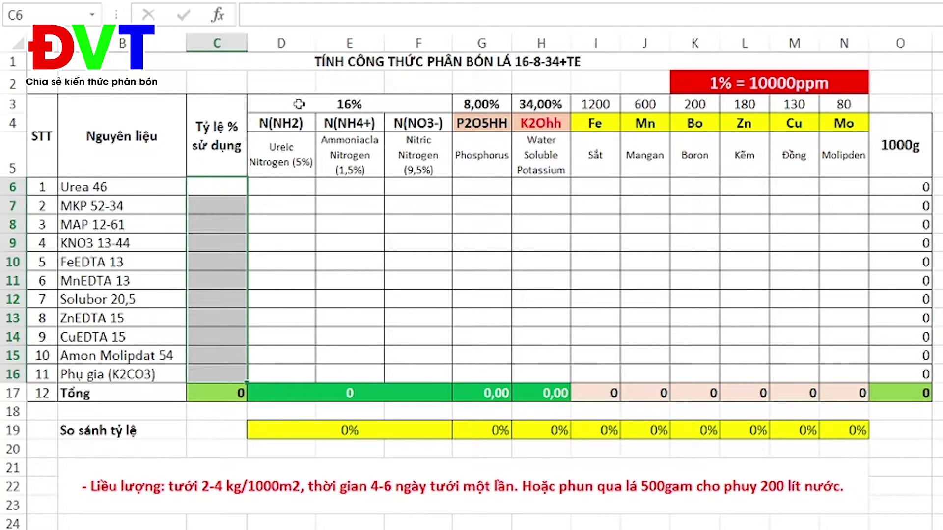
left_click_drag(294, 104, 867, 105)
mouse_move(98, 186)
left_mouse_down()
mouse_move(119, 231)
mouse_move(142, 369)
left_mouse_up()
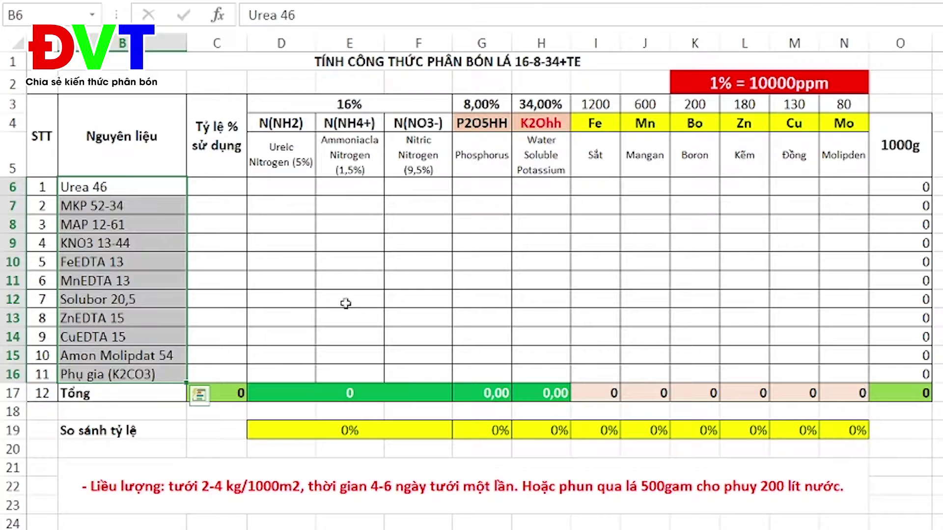
Step: Step down the ingredient list from Urea 46 to the K2CO3 additive
left_click(279, 257)
left_click(179, 185)
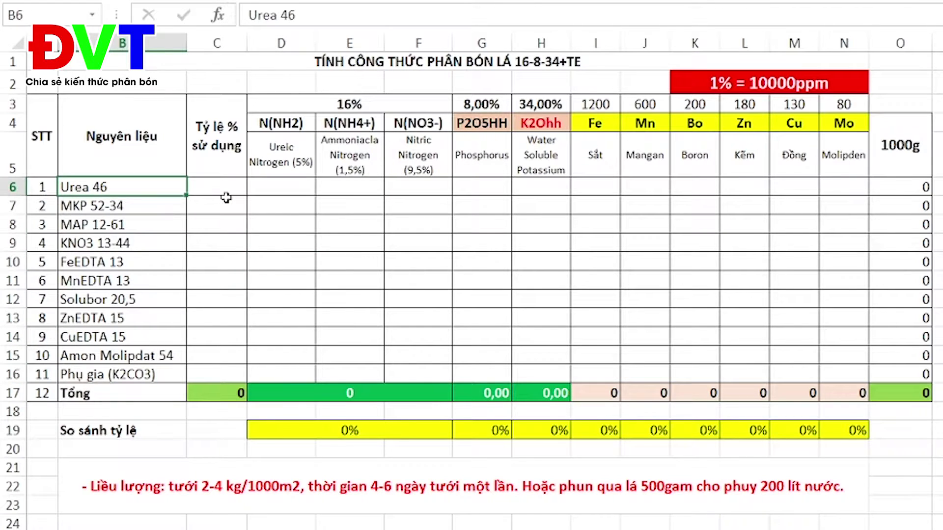
key("Down")
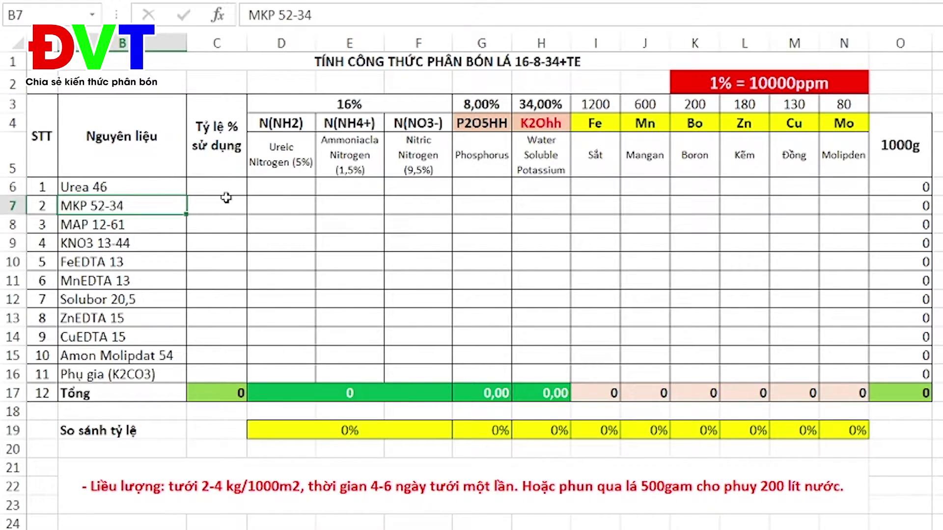
key("Down")
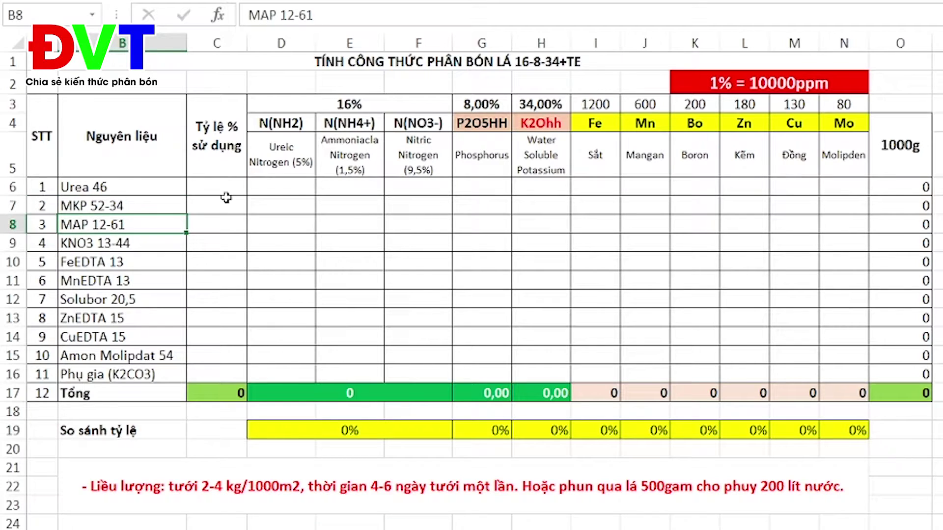
key("Down")
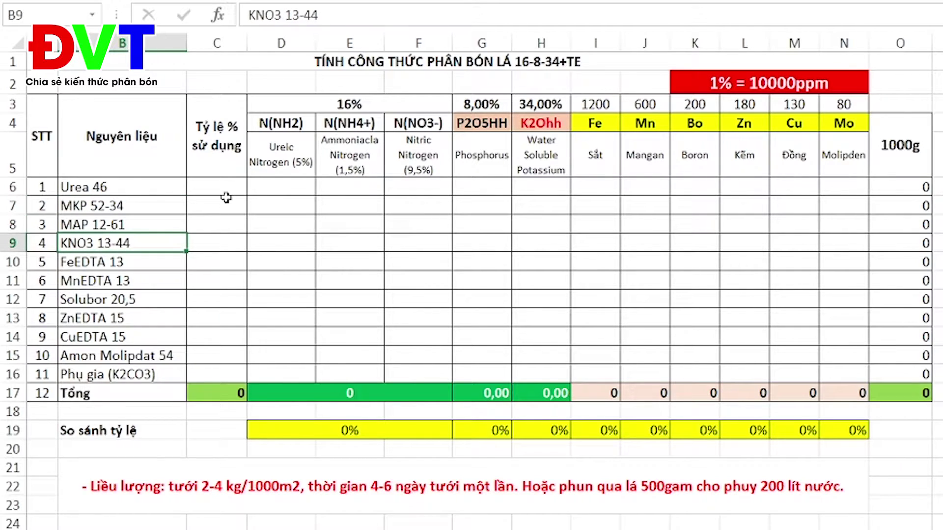
key("Down")
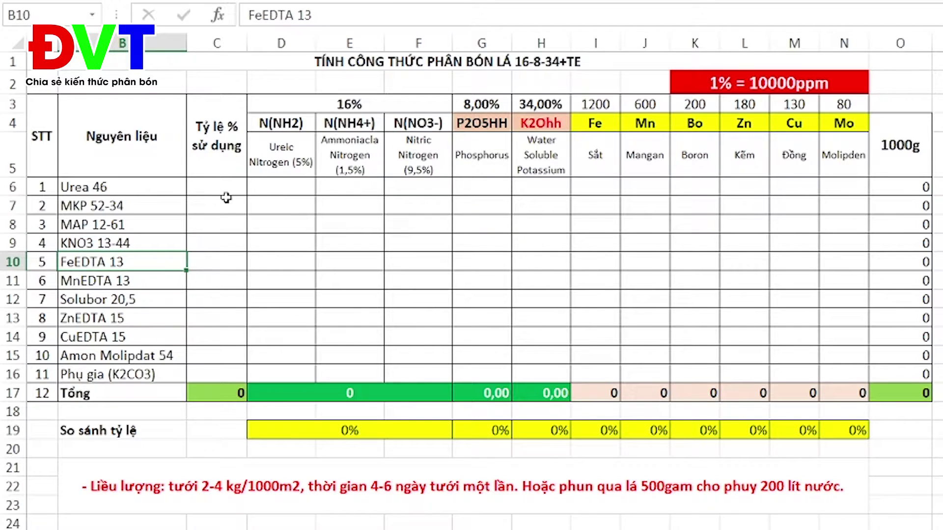
key("Down")
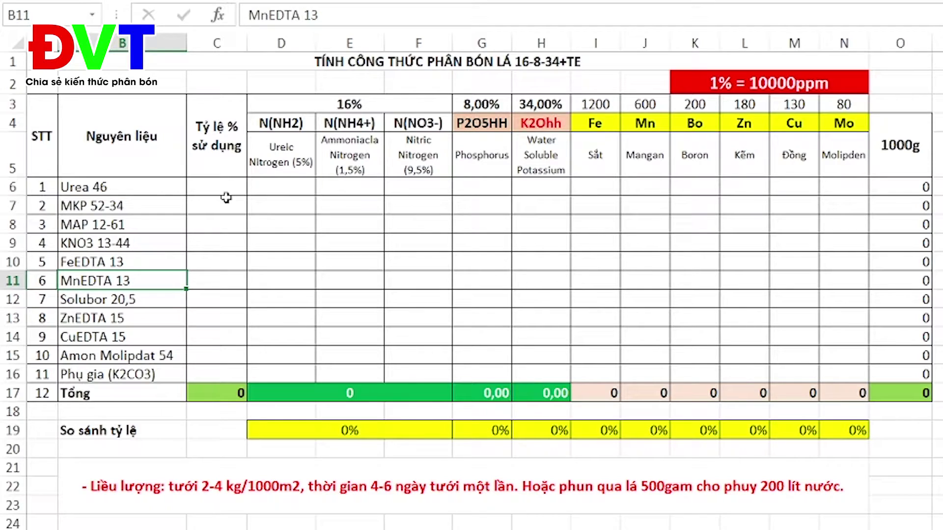
key("Down")
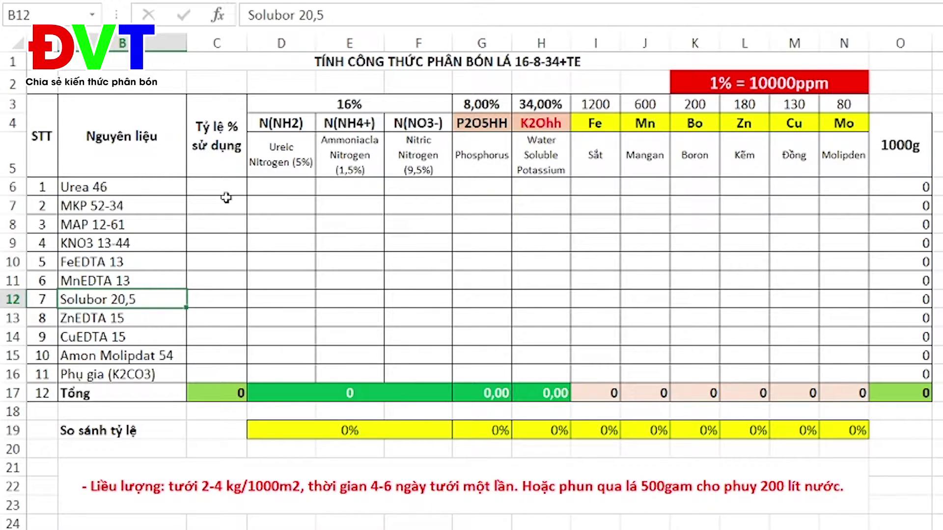
key("Down")
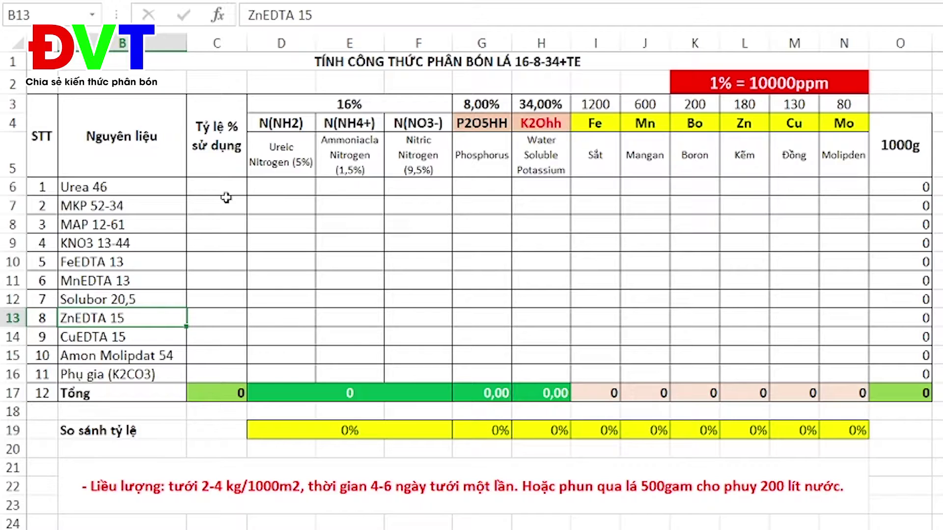
key("Down")
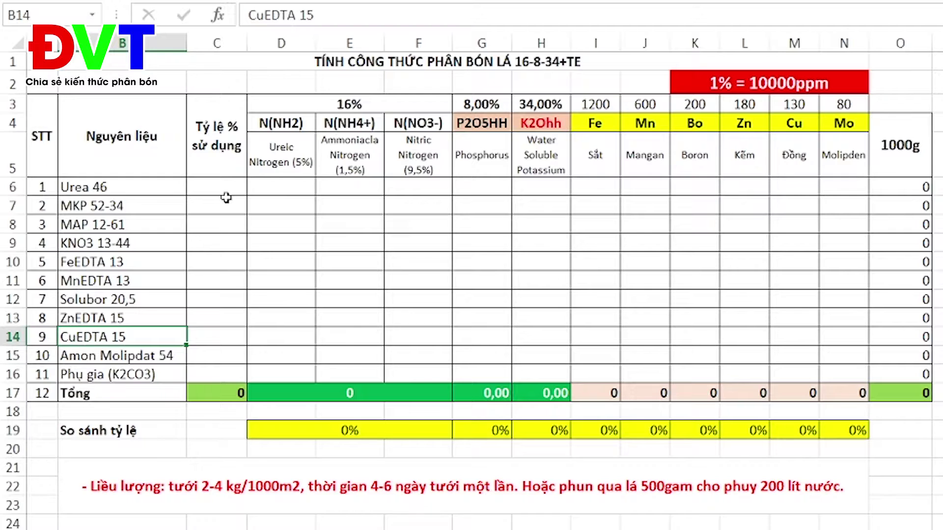
key("Down")
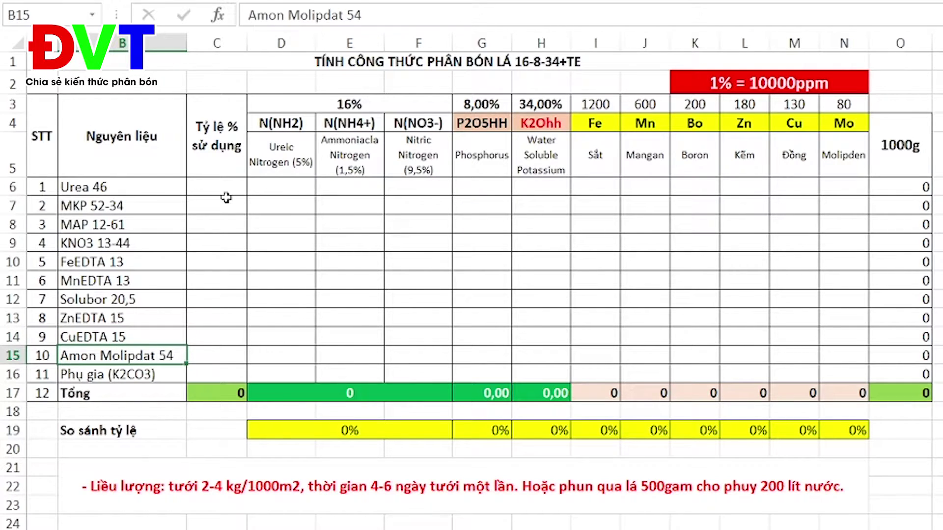
key("Down")
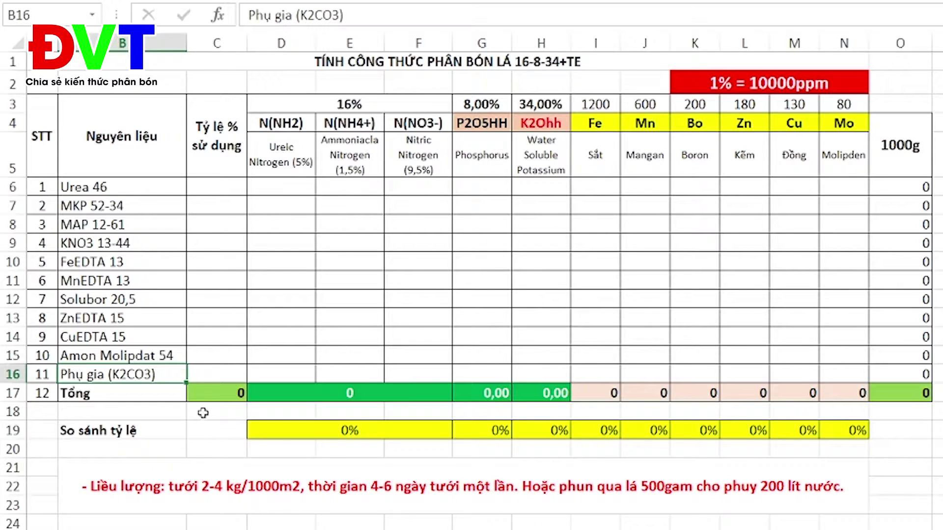
Step: Review the Ureic, Ammoniacal and Nitric nitrogen column headers
left_click(287, 144)
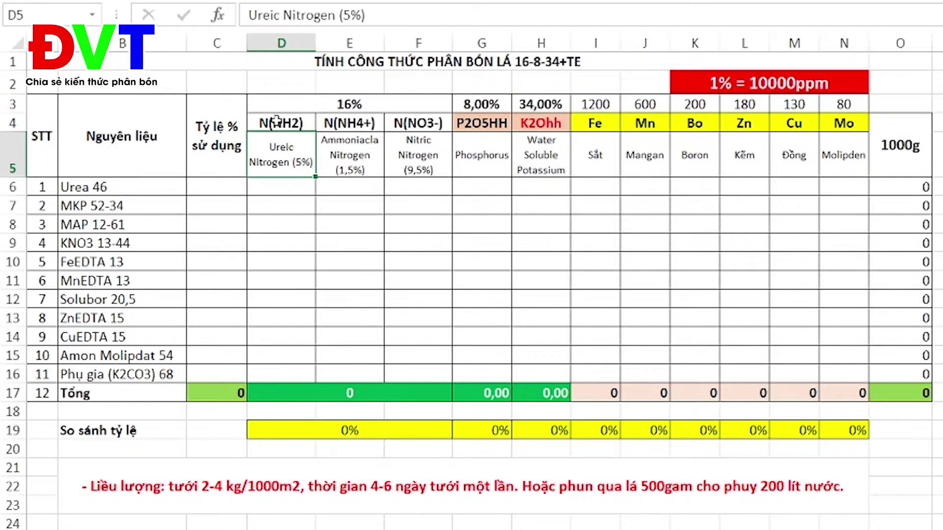
mouse_move(276, 120)
left_mouse_down()
mouse_move(421, 156)
mouse_move(417, 172)
left_mouse_up()
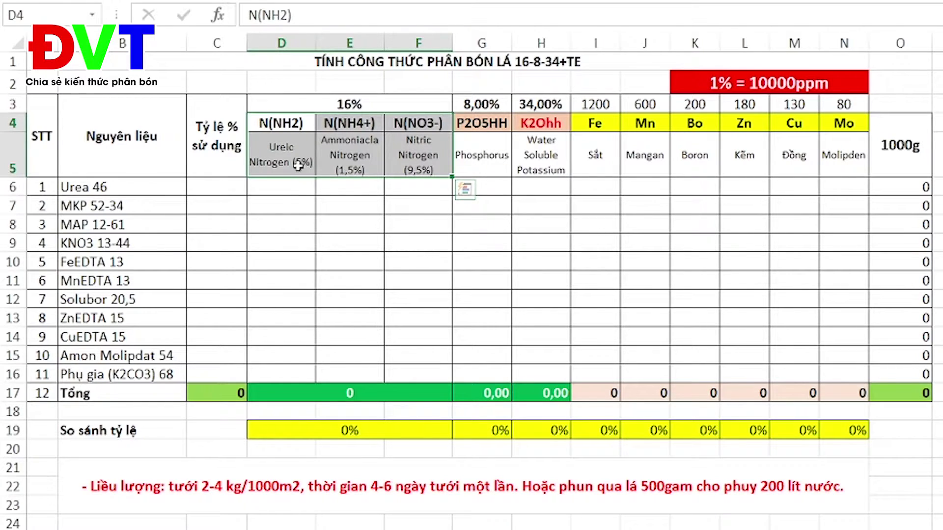
left_click(283, 153)
left_click(364, 152)
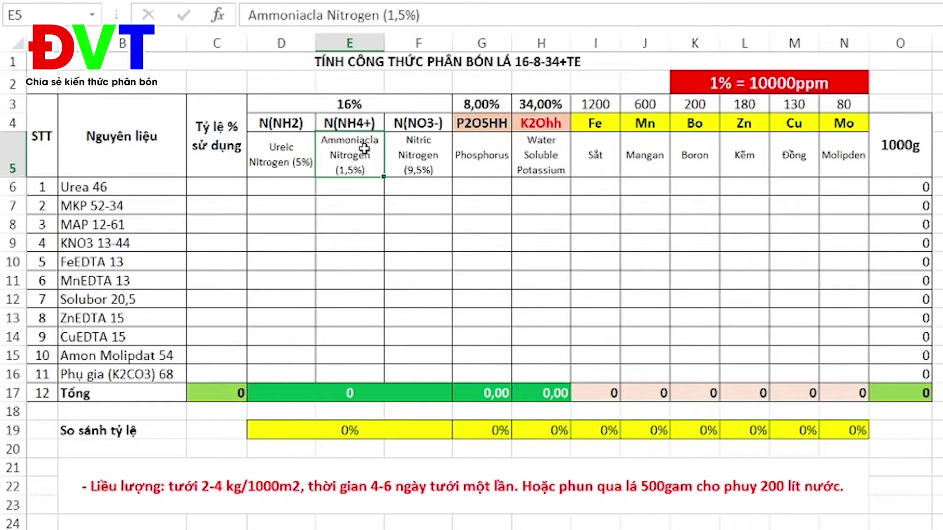
left_click(427, 152)
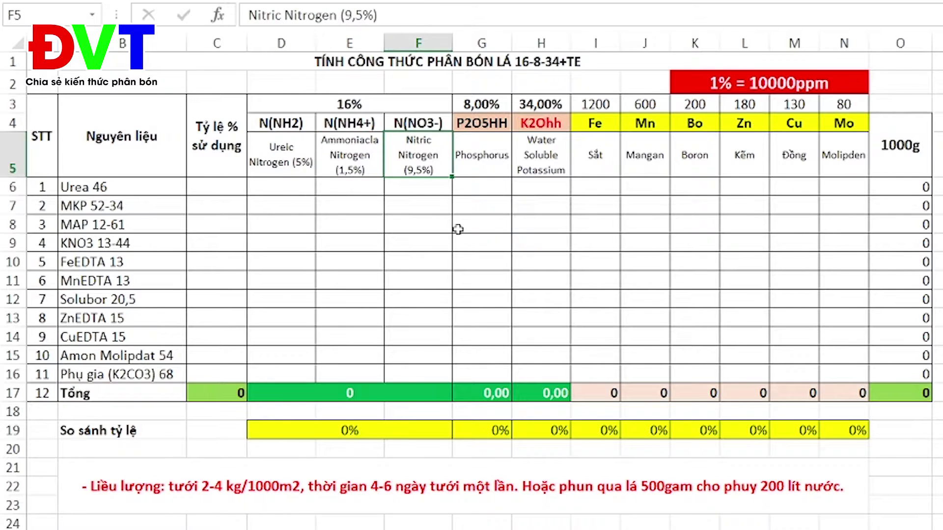
Step: Enter =C6*46% in D6 for Urea's ureic nitrogen
left_click(283, 190)
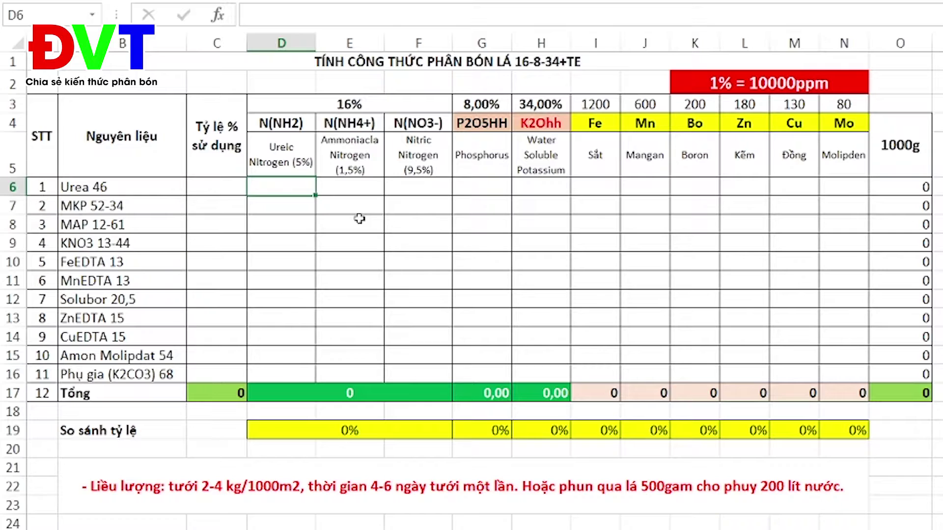
type("=")
left_click(219, 186)
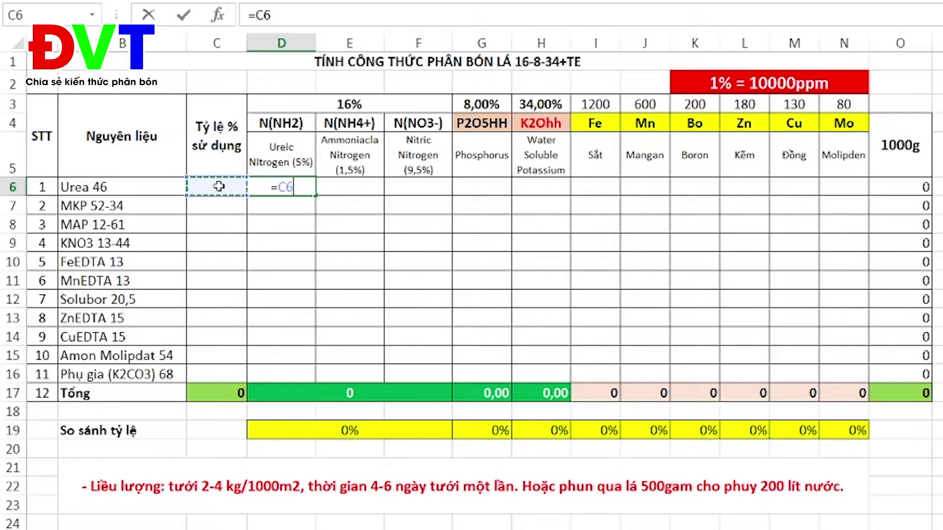
type("*46%")
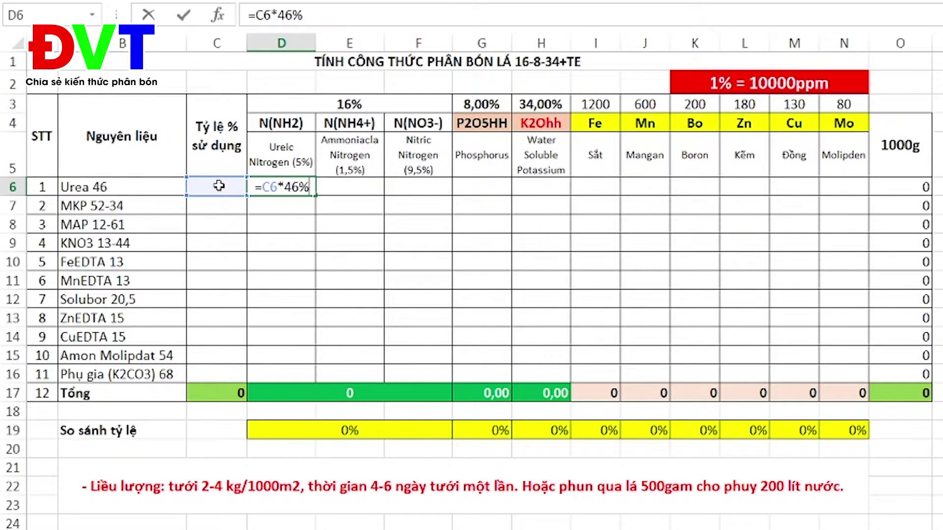
left_click(13, 205)
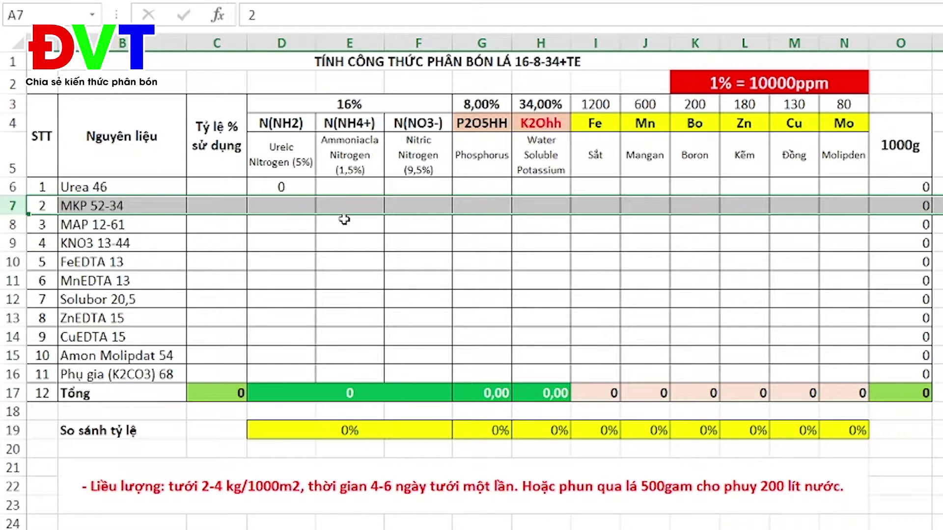
Step: Enter MKP's formulas: =C7*52% in G7 and =C7*34% in H7
left_click(483, 205)
type("=")
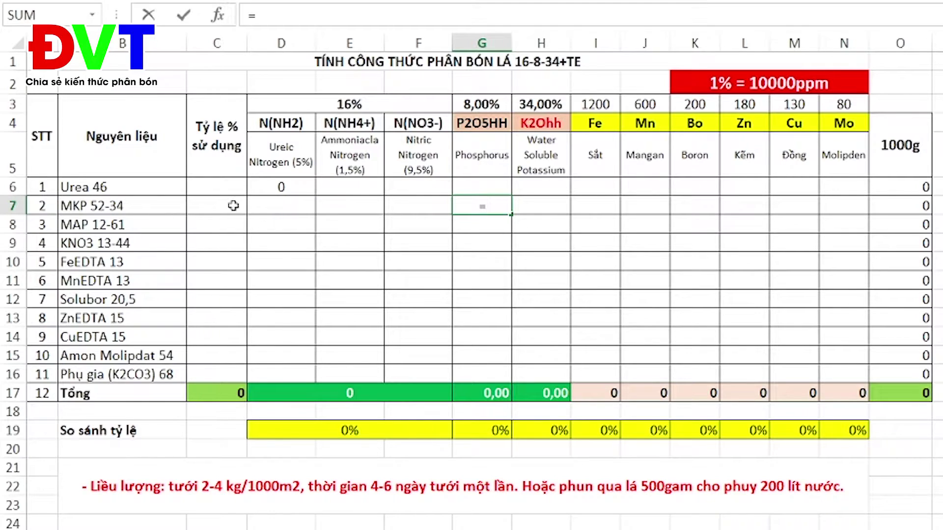
left_click(230, 201)
type("*")
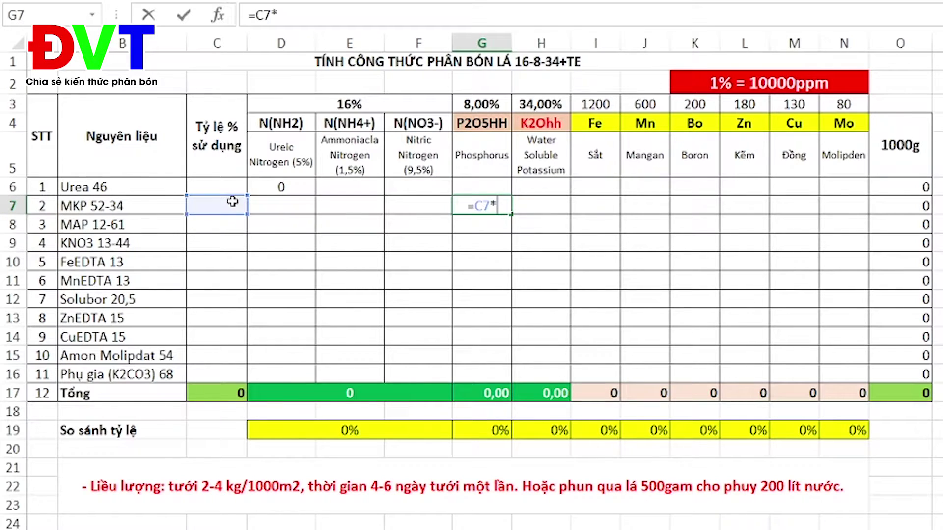
type("52%")
key("Tab")
type("=")
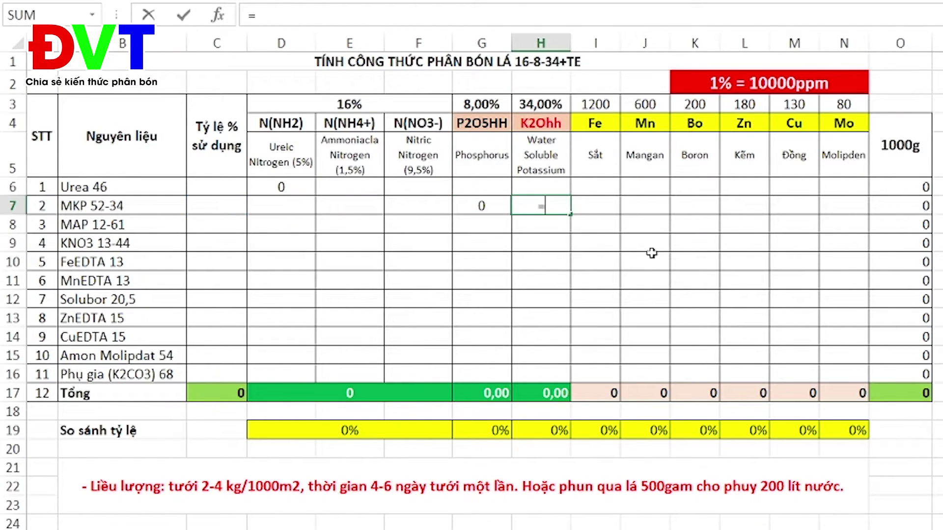
left_click(233, 205)
type("*3")
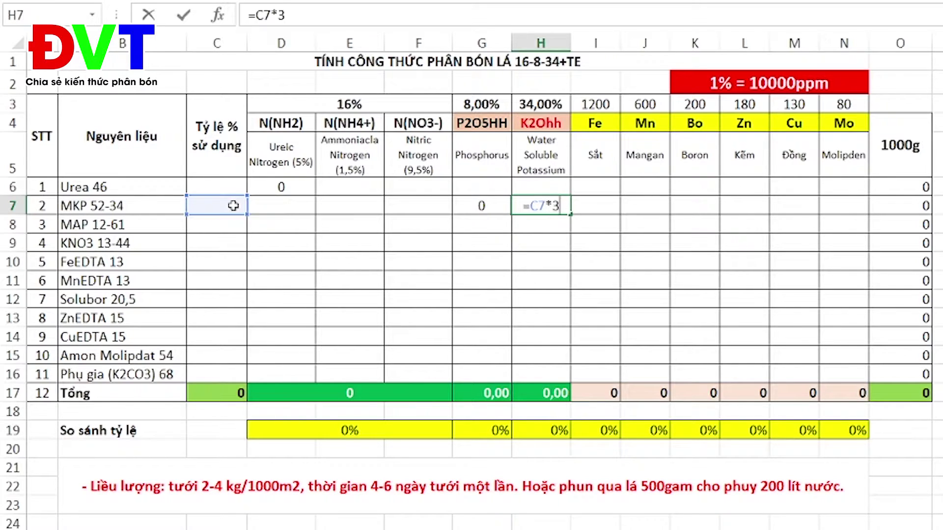
type("4%")
key("Return")
left_click(7, 225)
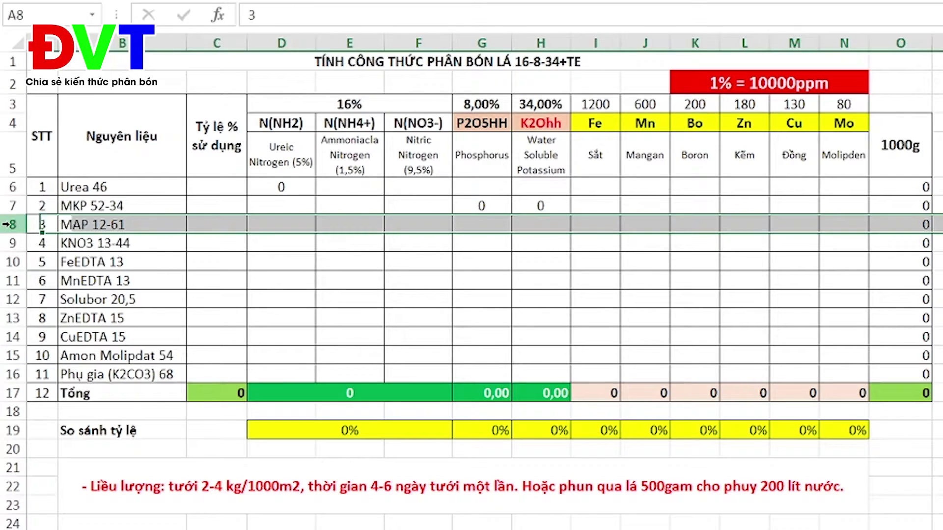
Step: Enter MAP 12-61's formulas: =C8*12 in E8 and =C8*6 in G8
left_click(354, 225)
type("=")
left_click(218, 225)
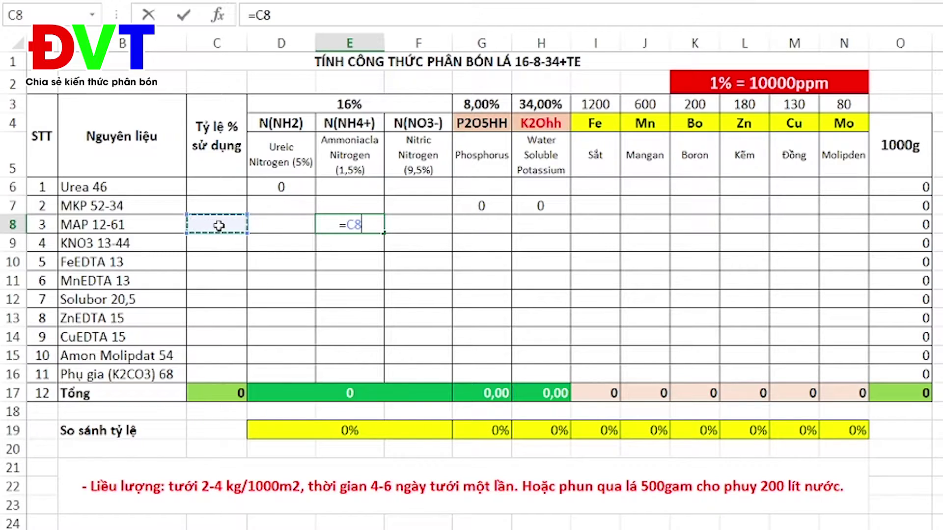
type("*12")
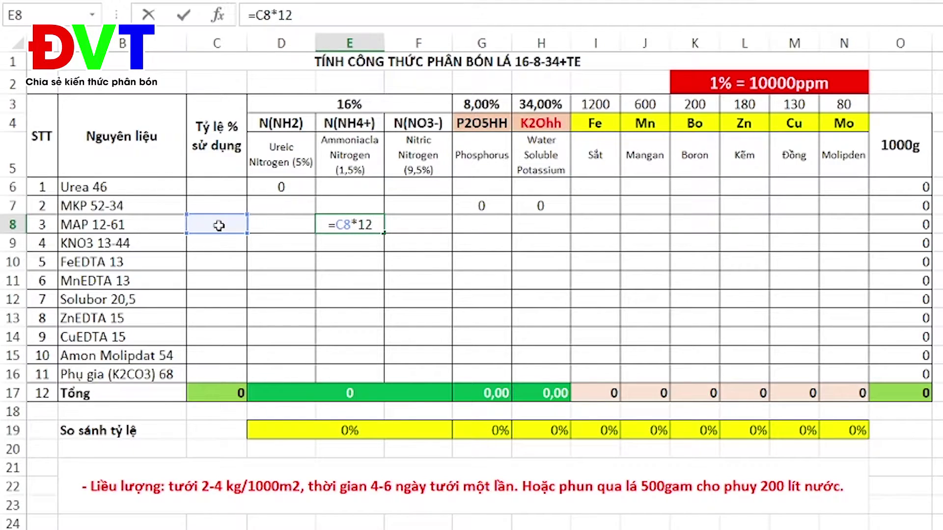
key("Tab")
key("Tab")
type("=")
left_click(218, 225)
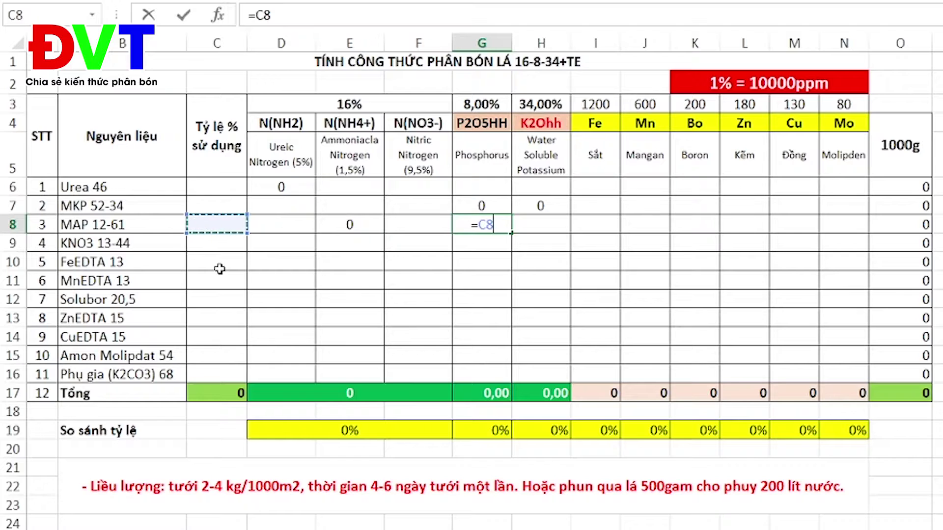
type("*6")
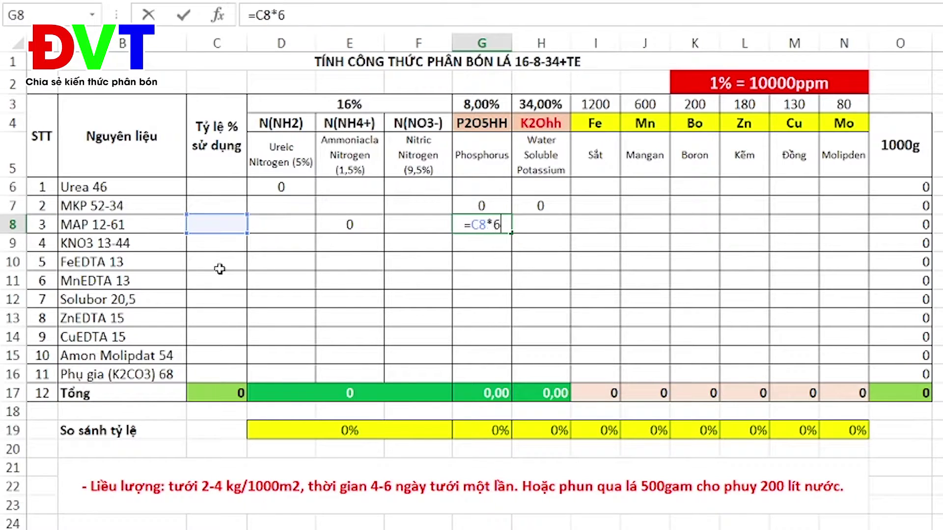
key("Return")
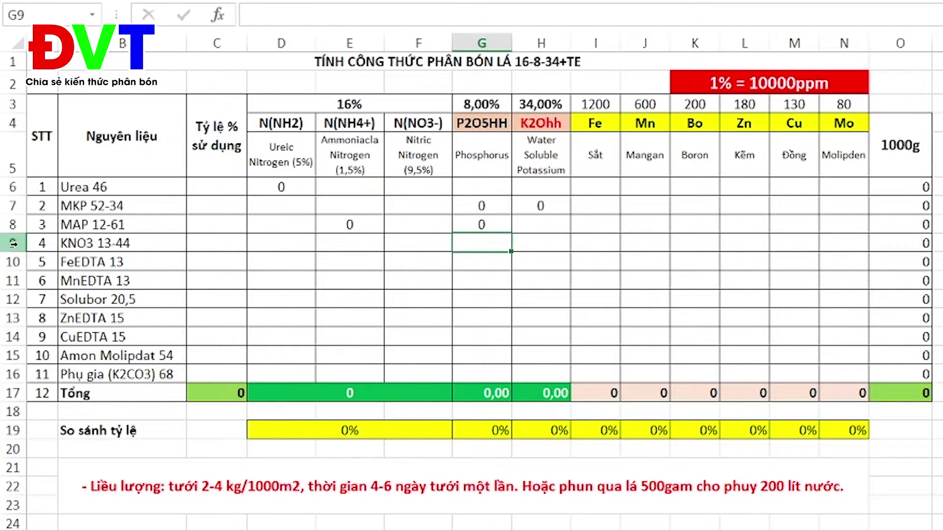
Step: Enter KNO3's formulas: =C9*13% in F9 and =C9*44% in H9
left_click(422, 245)
type("=")
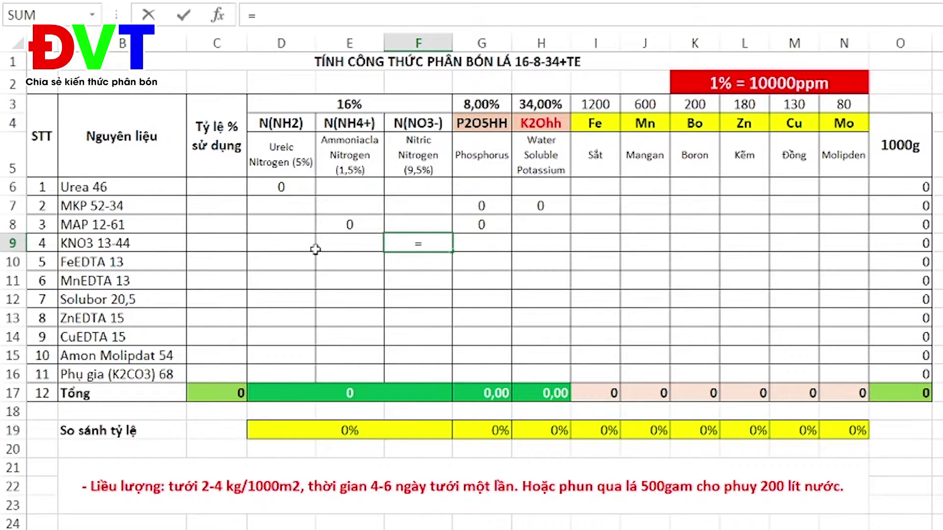
left_click(219, 243)
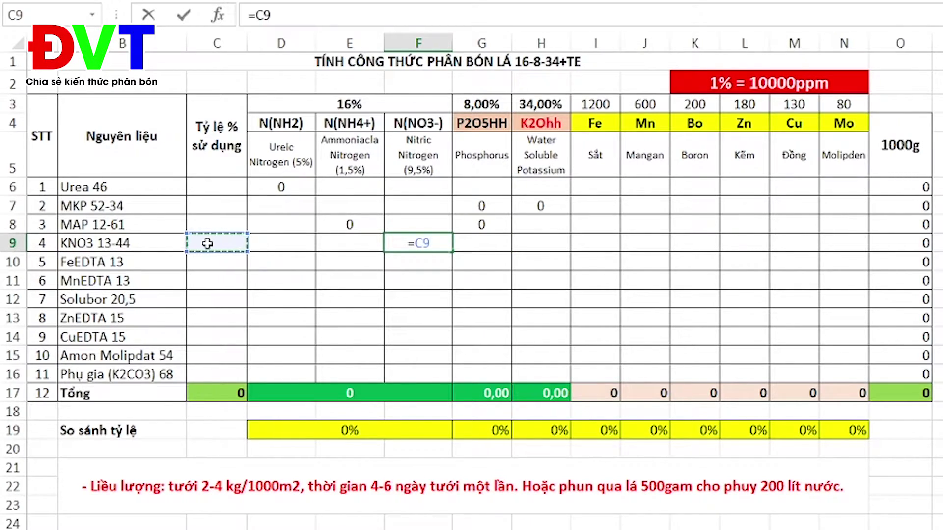
type("*")
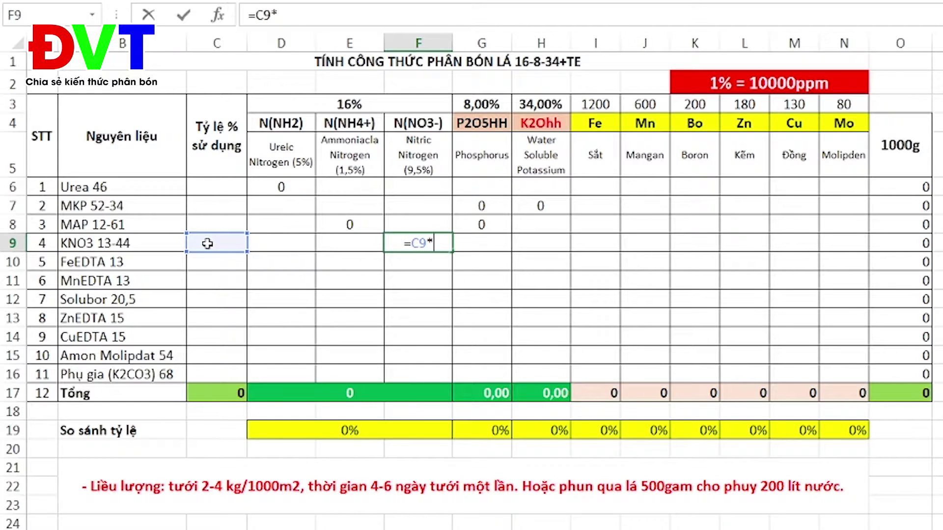
type("13%")
key("Return")
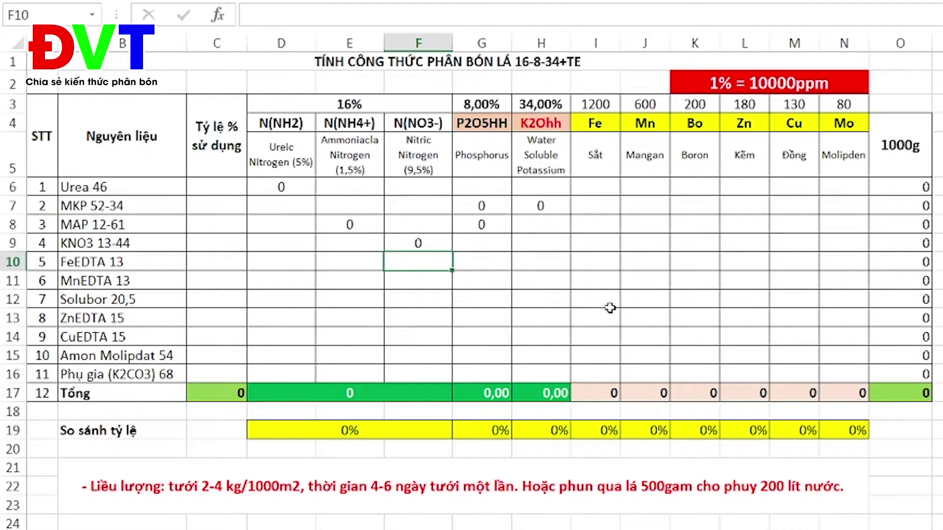
type("=")
left_click(232, 246)
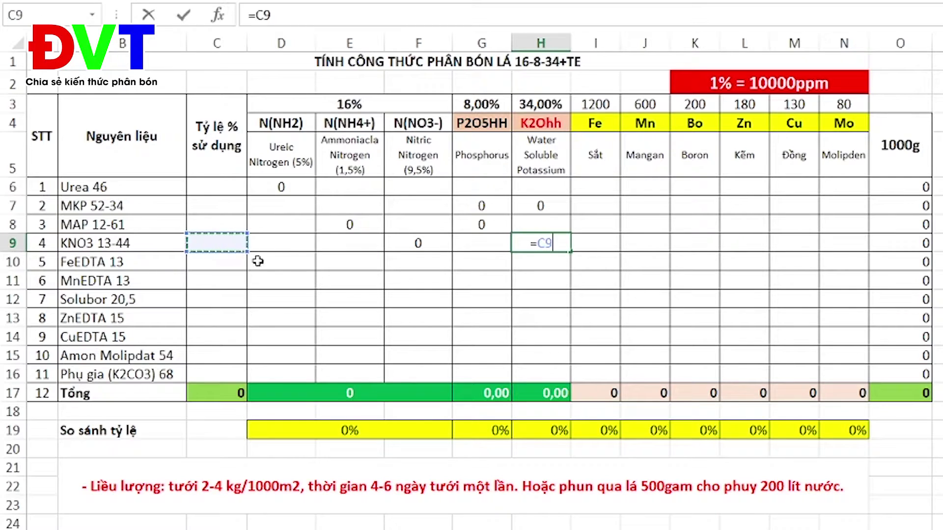
type("*44")
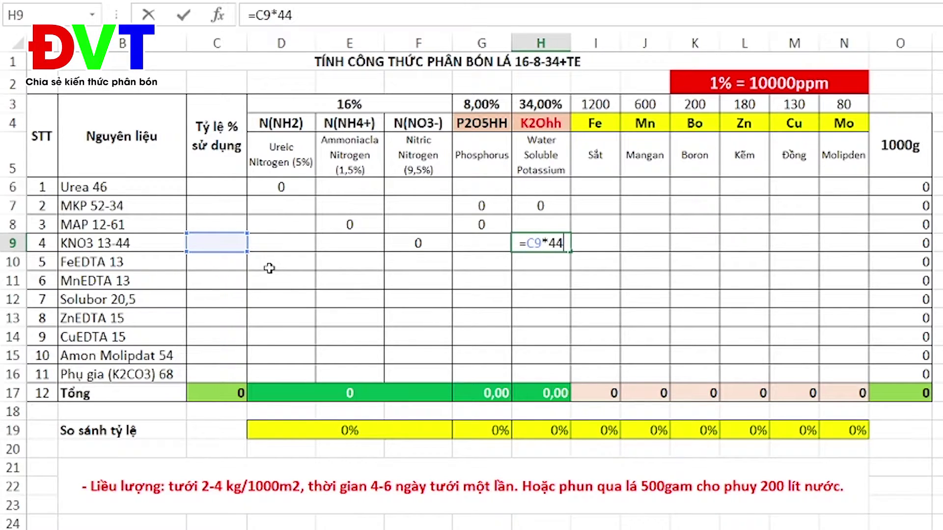
type("%")
key("Return")
Step: Enter iron and manganese ppm formulas =C10*13%*10000 in I10 and =C11*13%*10000 in J11
left_click(6, 261)
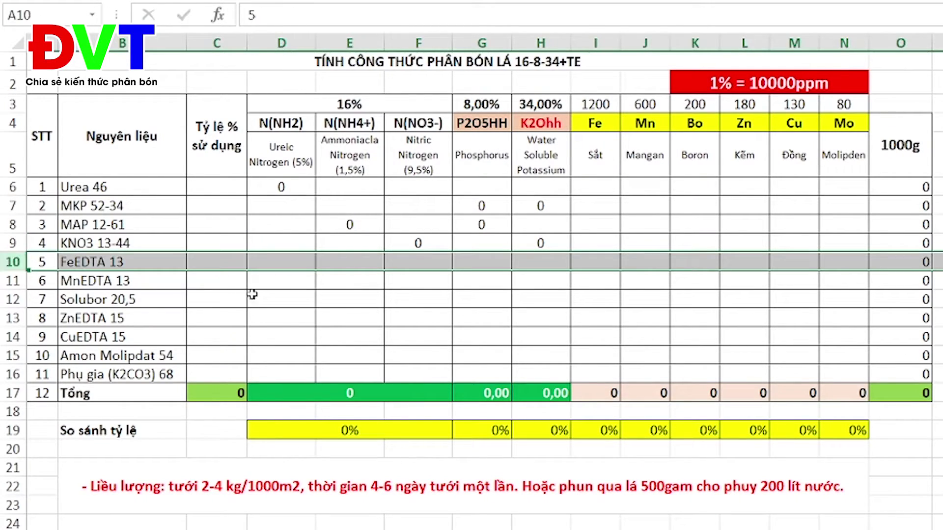
left_click(613, 265)
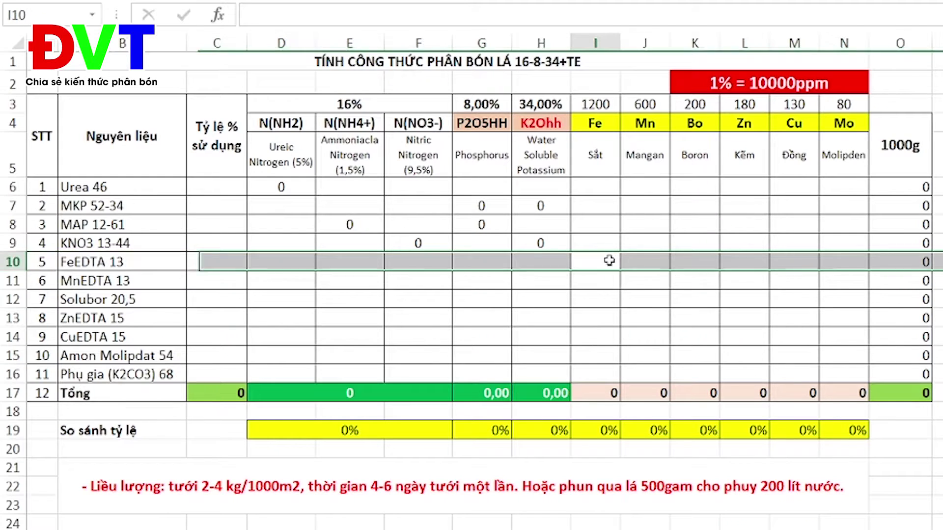
type("=")
left_click(226, 263)
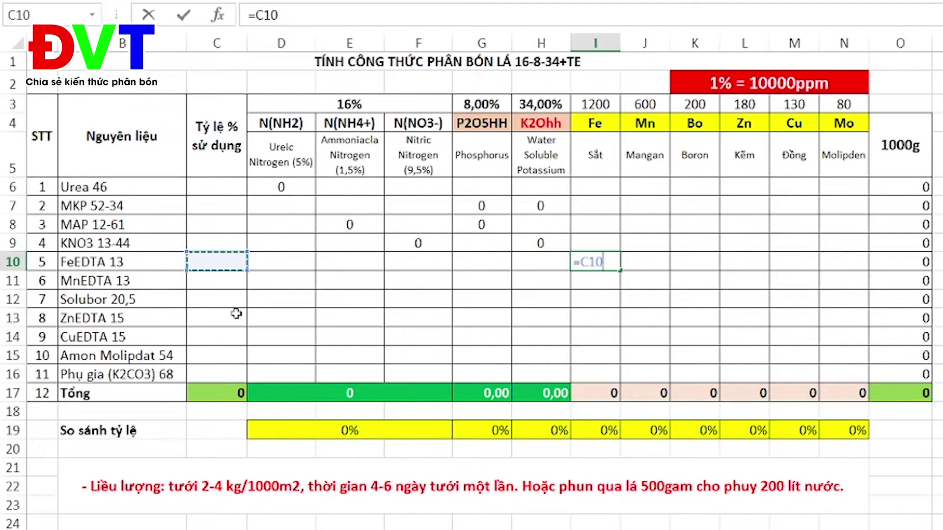
type("*13")
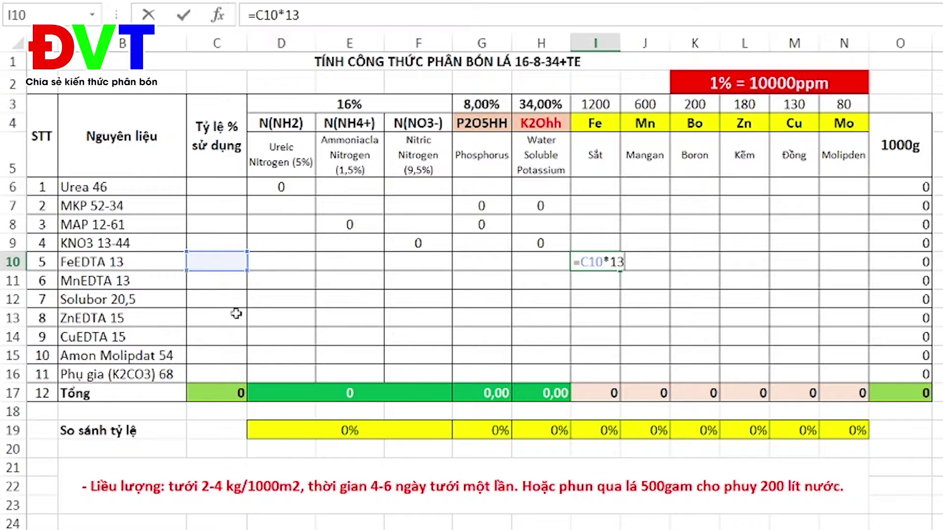
type("%*100")
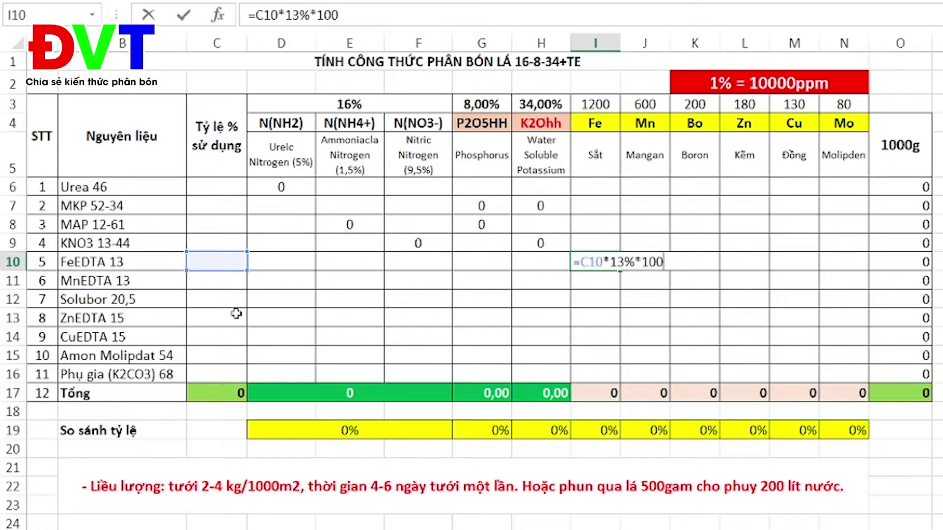
type("00")
key("Return")
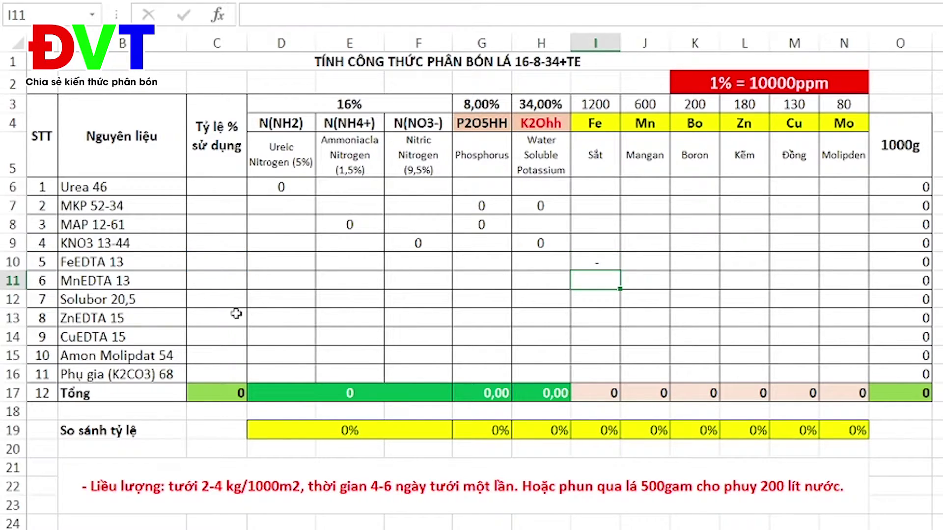
left_click(657, 282)
type("=")
left_click(216, 278)
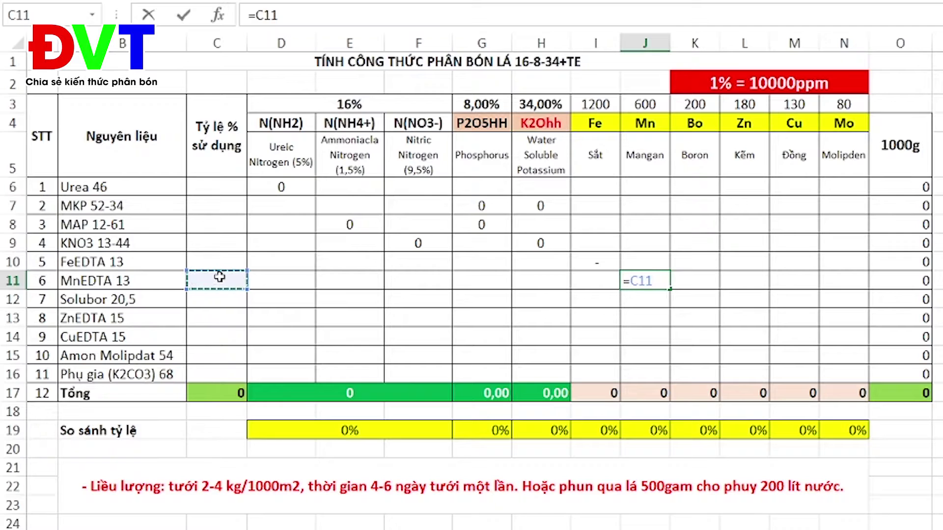
type("*1")
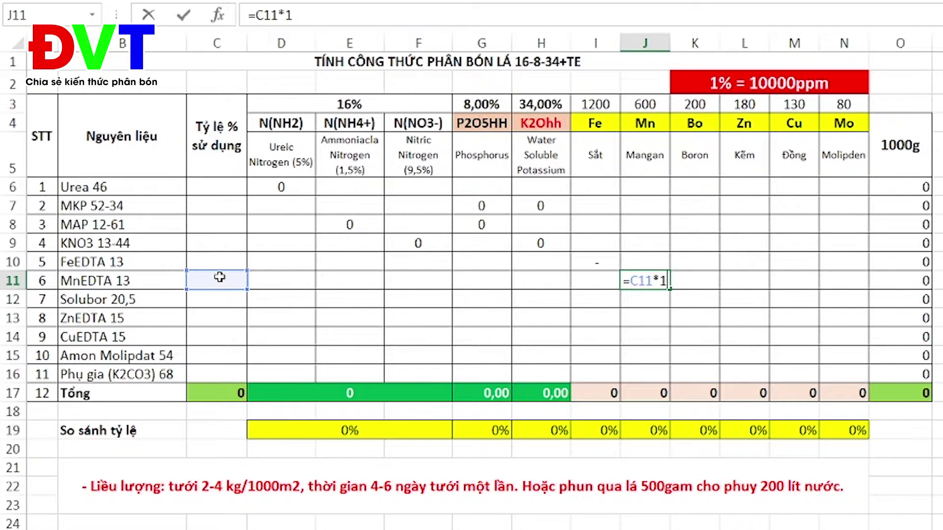
type("3%*10")
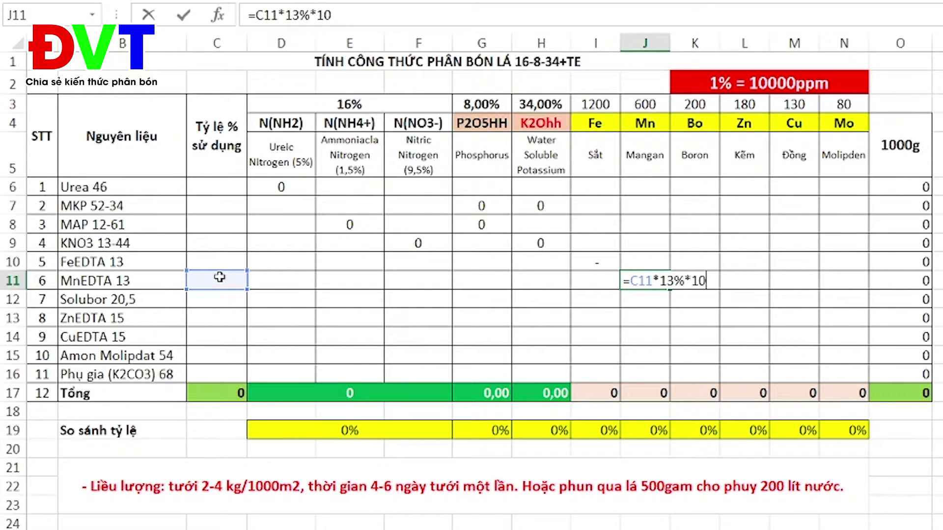
type("000")
key("Return")
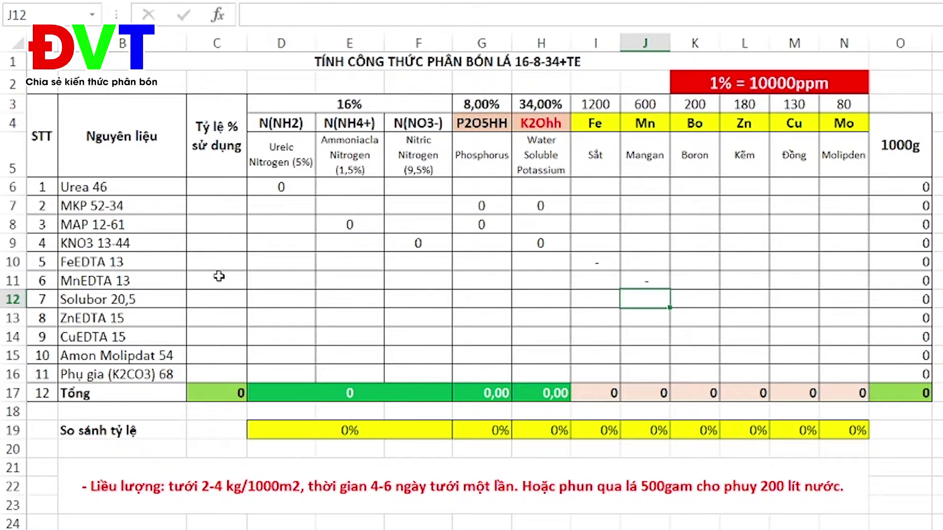
Step: Enter boron =C12*205%*10 in K12 and zinc =C13*15%10 in L13
left_click(707, 297)
type("=")
left_click(226, 300)
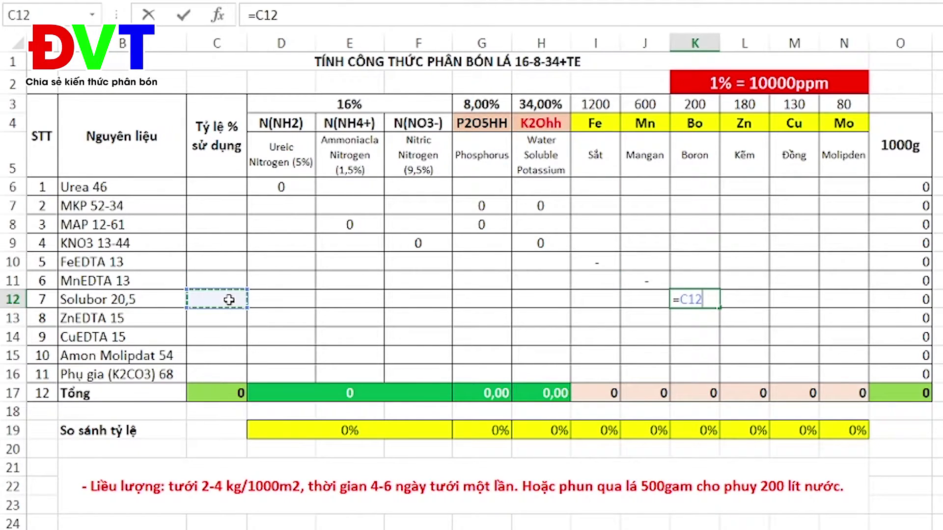
type("*")
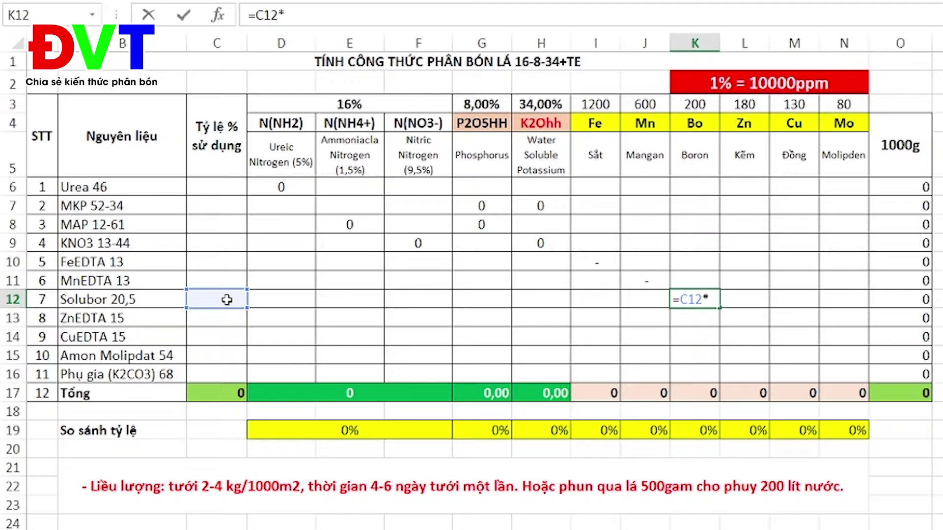
type("20,5%")
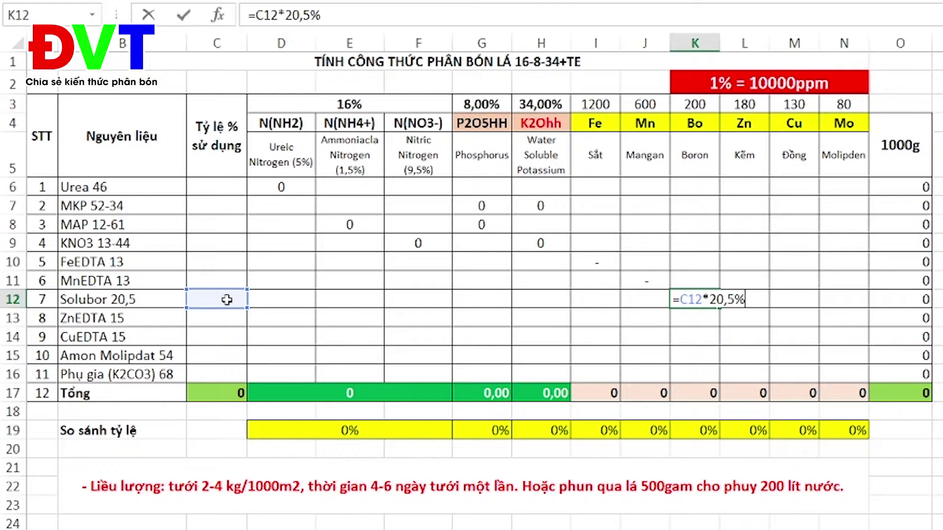
type("*10")
key("Return")
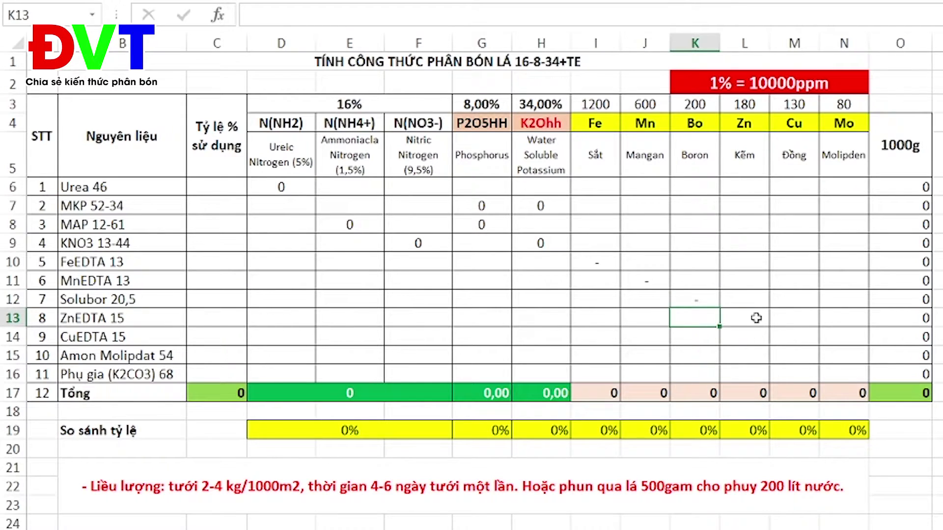
left_click(752, 319)
type("=")
left_click(222, 317)
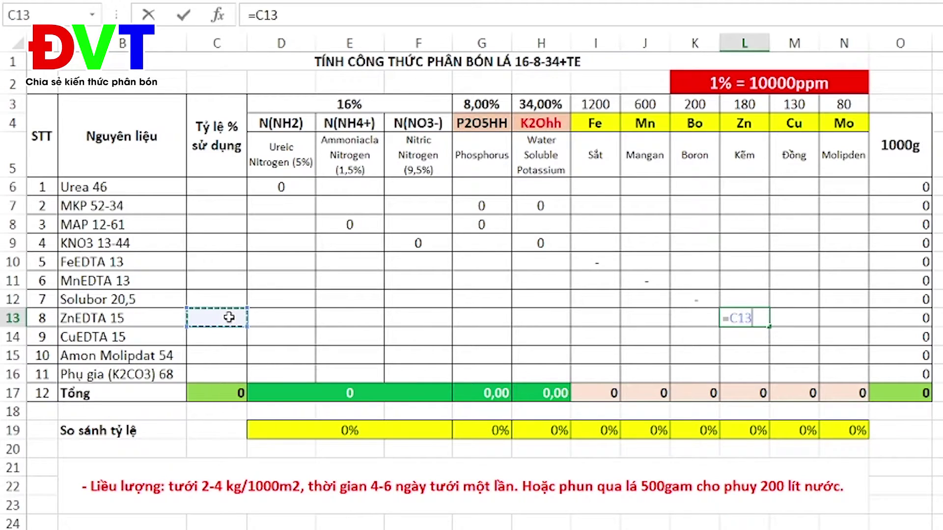
type("*15")
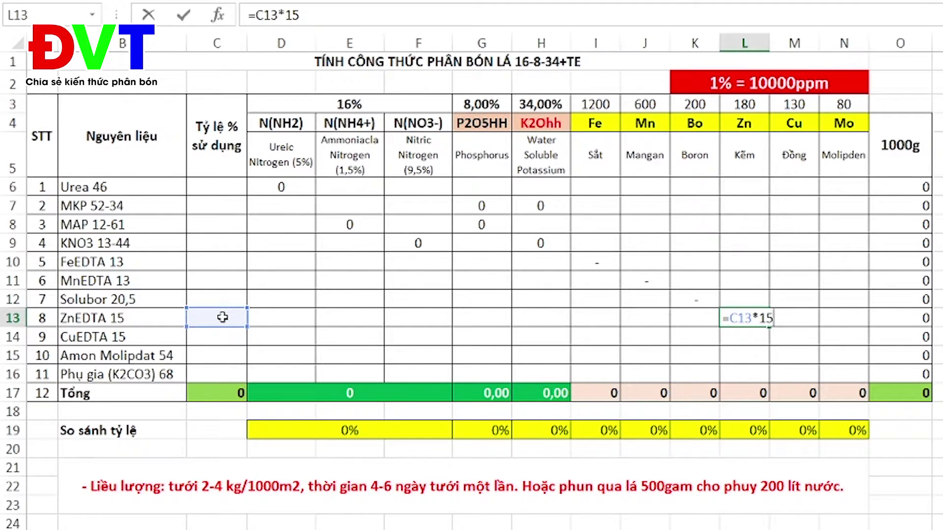
type("%")
type("10")
key("Return")
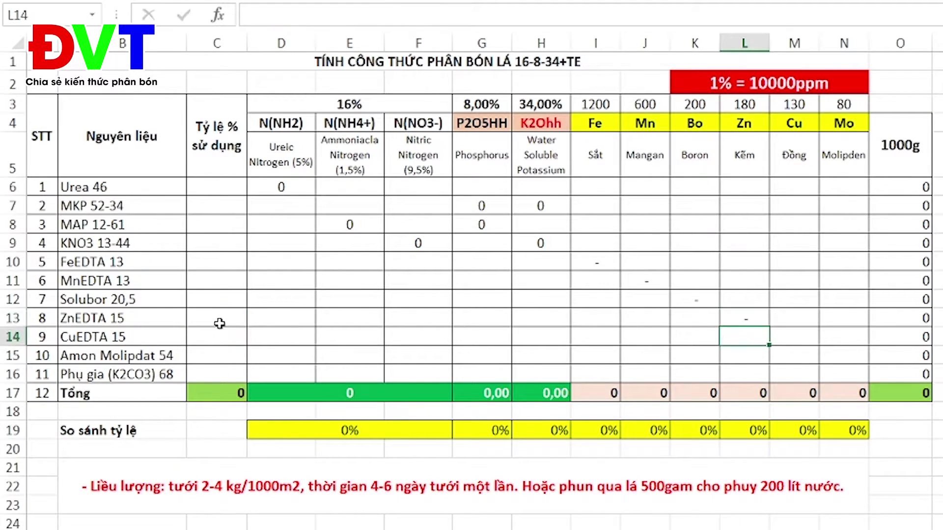
Step: Enter copper =C14*15*10000 in M14 and molybdenum =C15*54%*100 in N15
left_click(794, 337)
type("=")
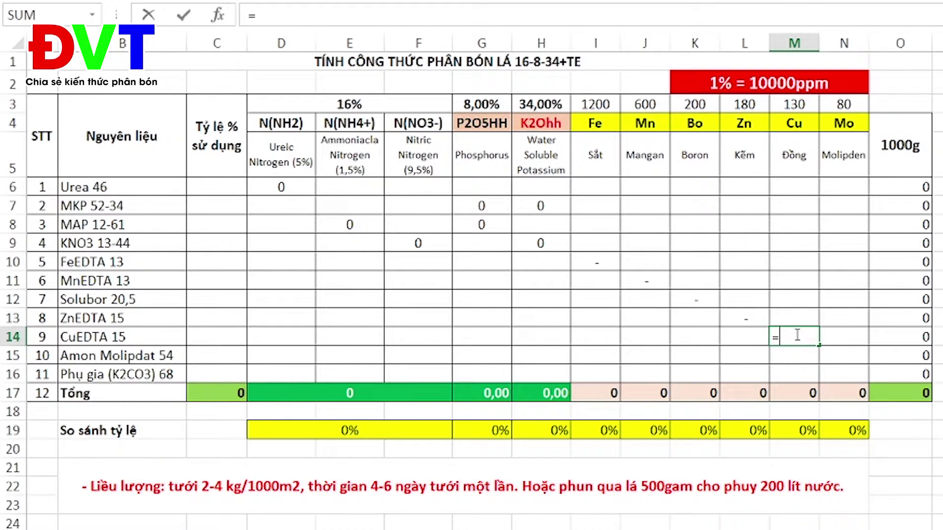
left_click(213, 336)
type("*1")
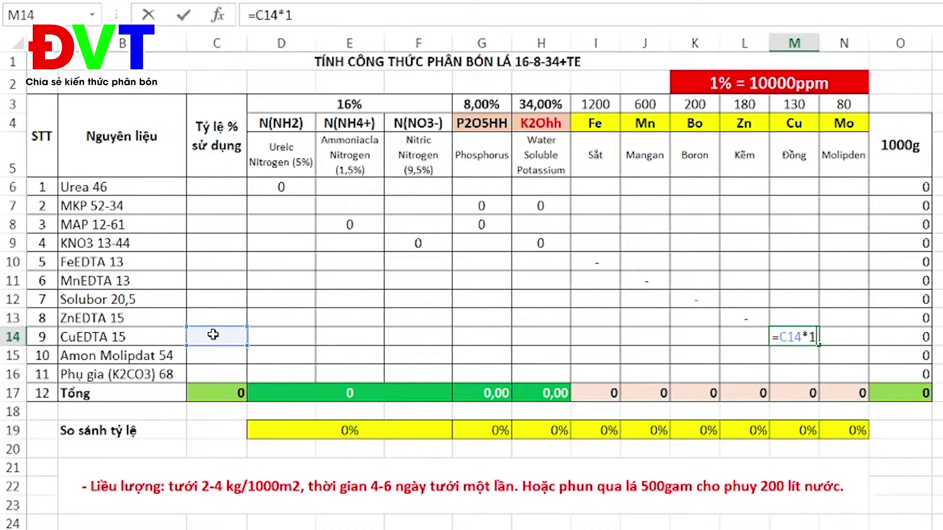
type("5*10000")
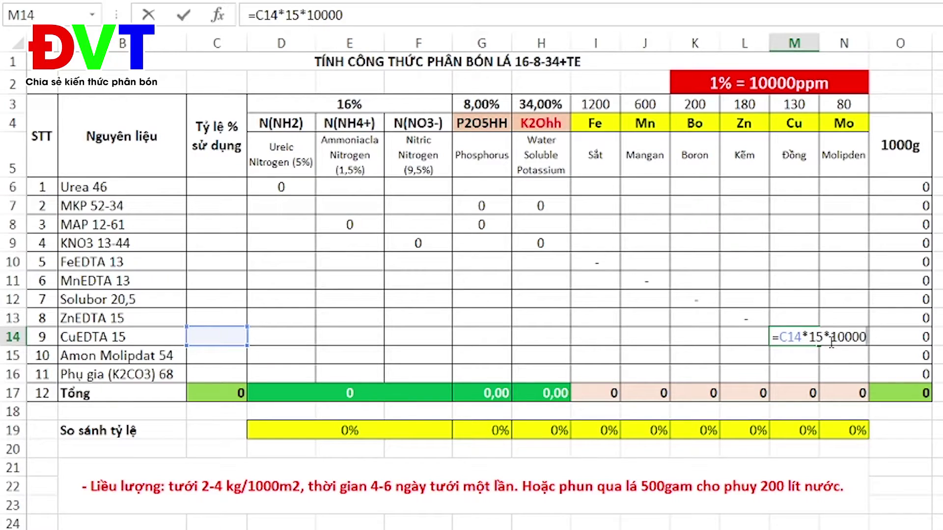
key("Return")
left_click(842, 354)
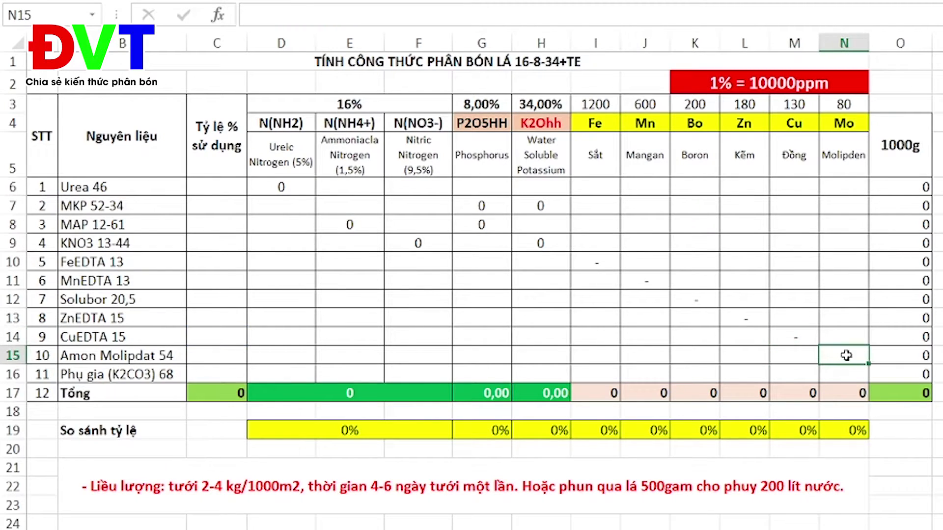
type("=")
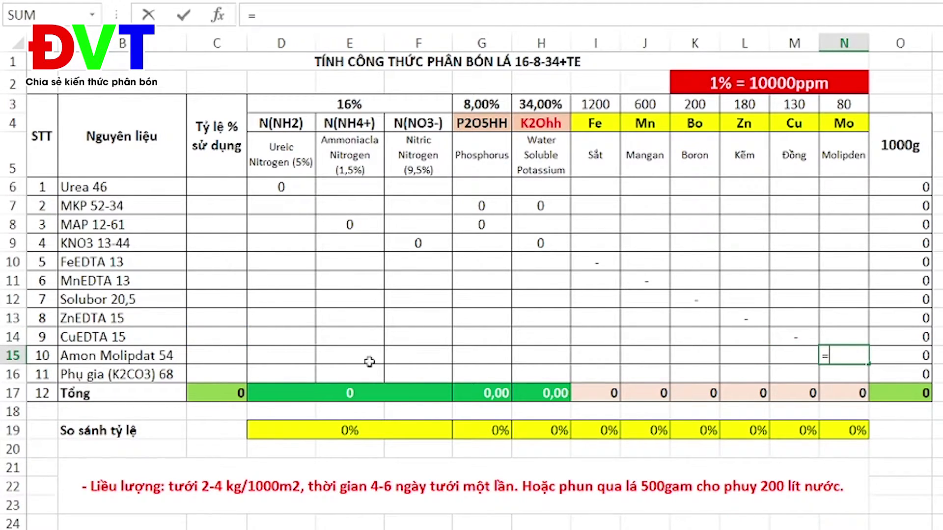
left_click(219, 351)
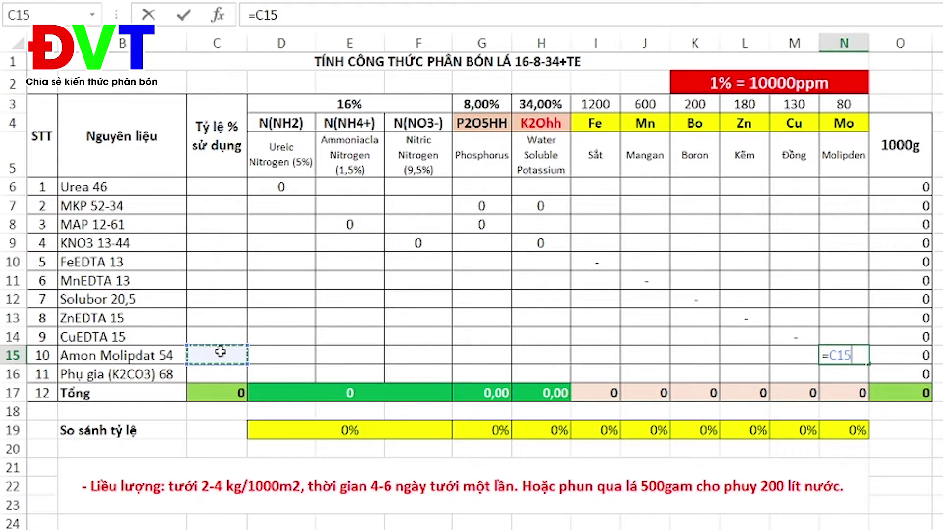
type("*54")
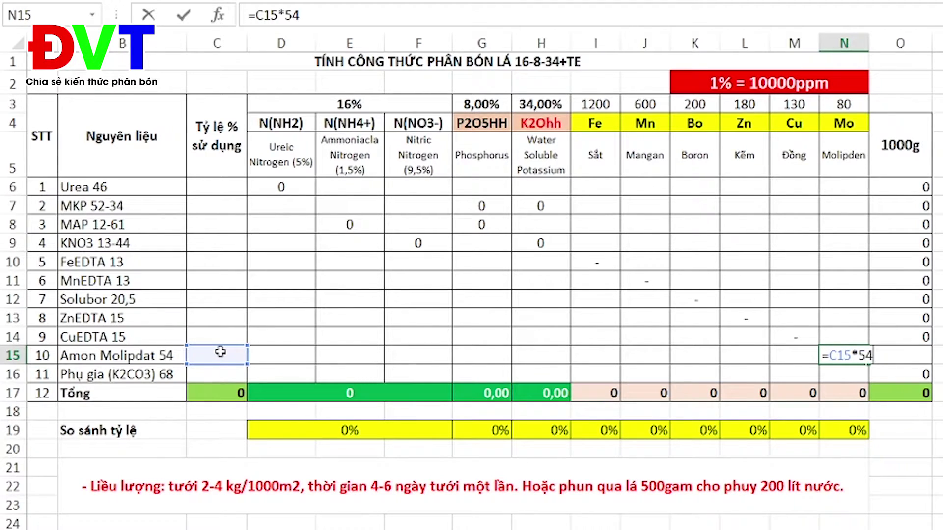
type("%*100")
key("Return")
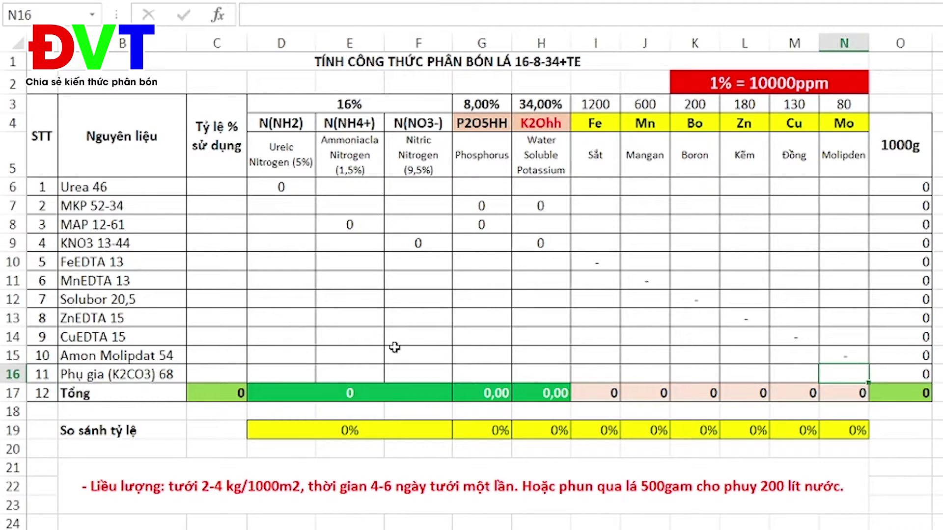
Step: Enter =C16*68% in H16 for the additive's potassium
left_click(534, 375)
type("=")
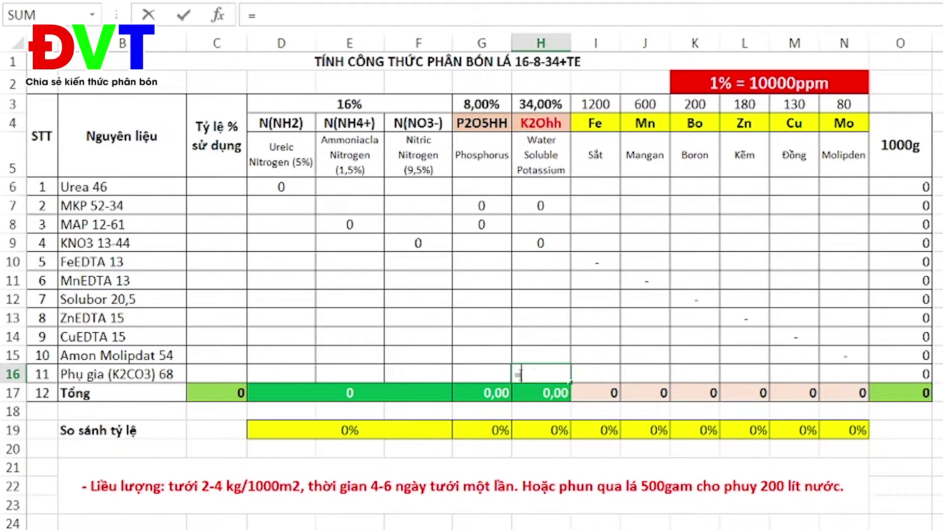
left_click(214, 376)
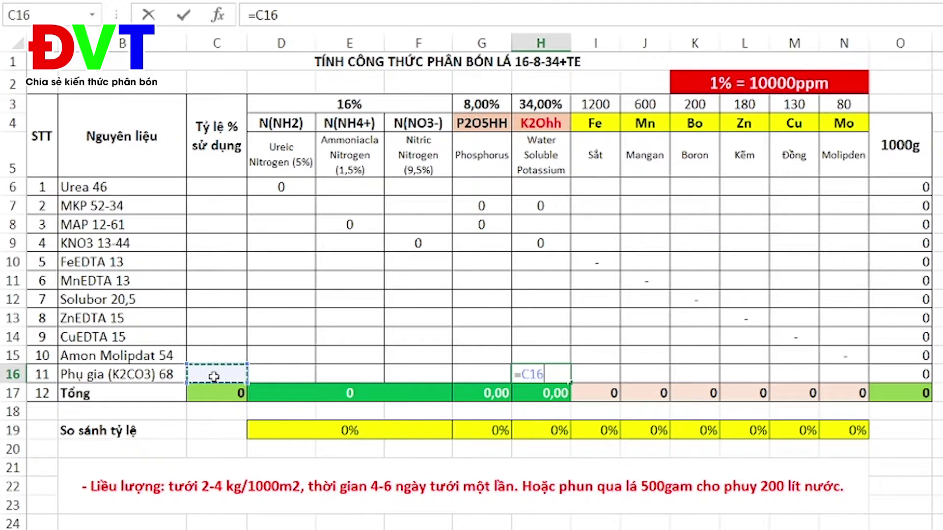
type("*")
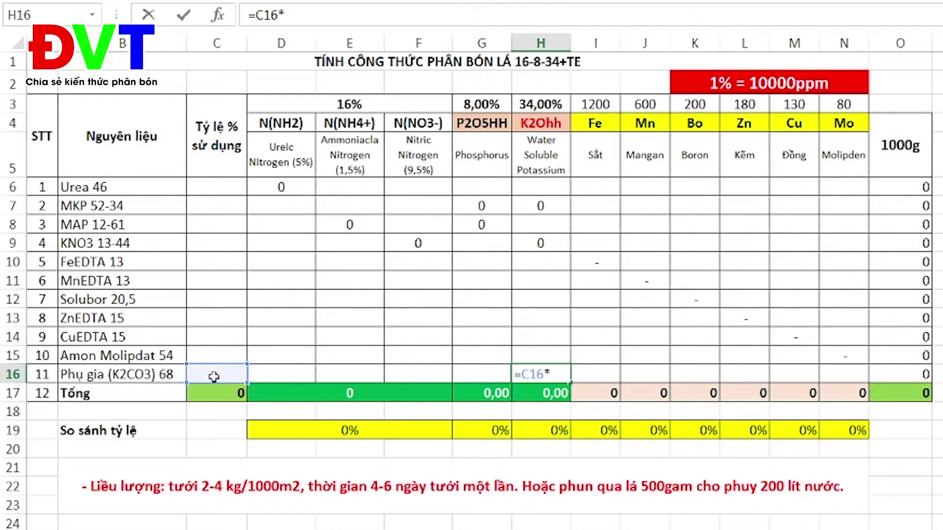
type("68%")
key("Return")
mouse_move(277, 187)
left_mouse_down()
mouse_move(582, 276)
mouse_move(841, 378)
left_mouse_up()
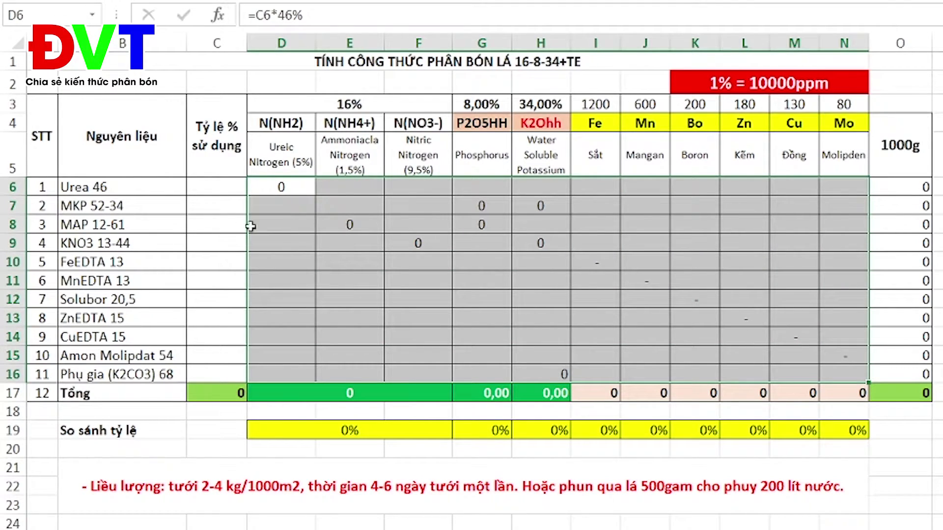
left_click_drag(224, 188, 230, 375)
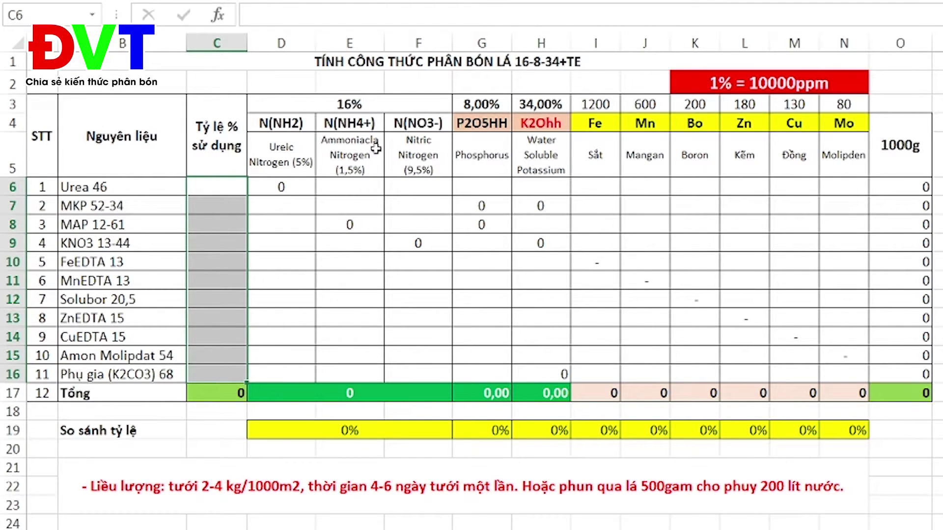
left_click_drag(285, 105, 859, 126)
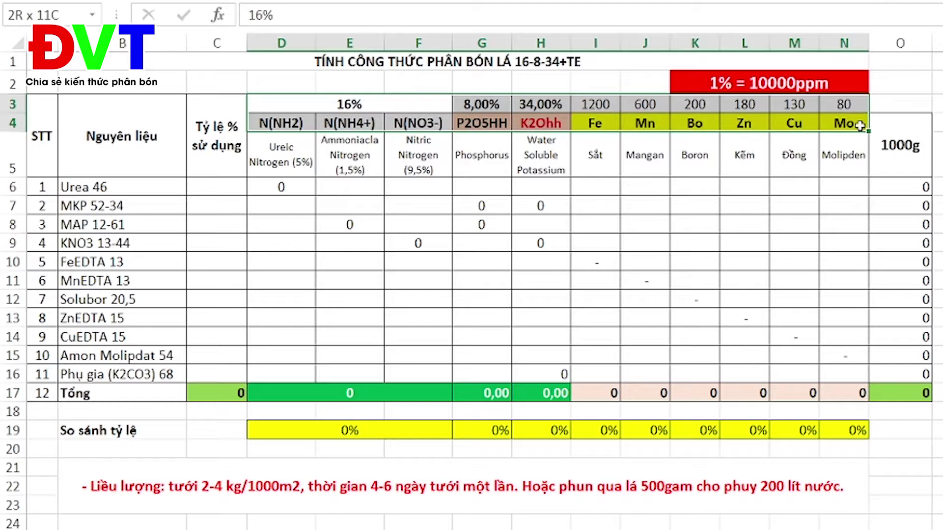
left_click(283, 158)
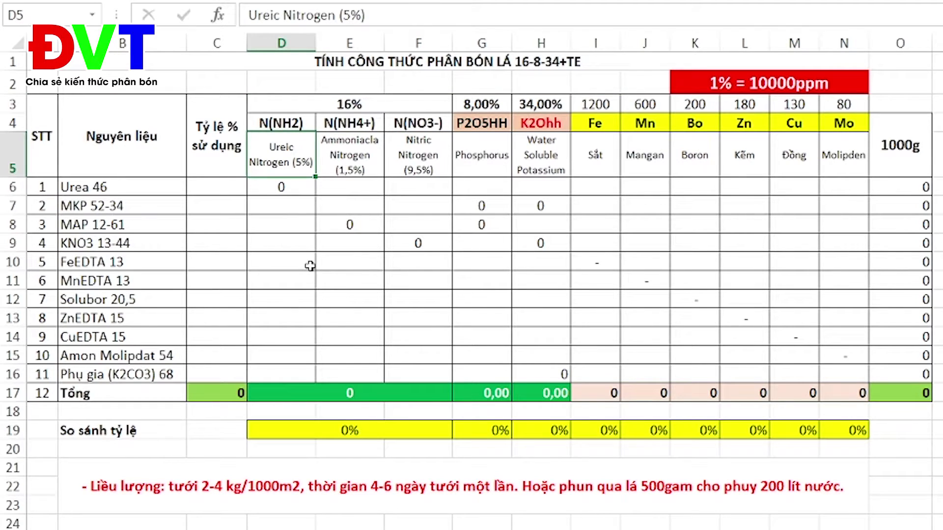
left_click(240, 184)
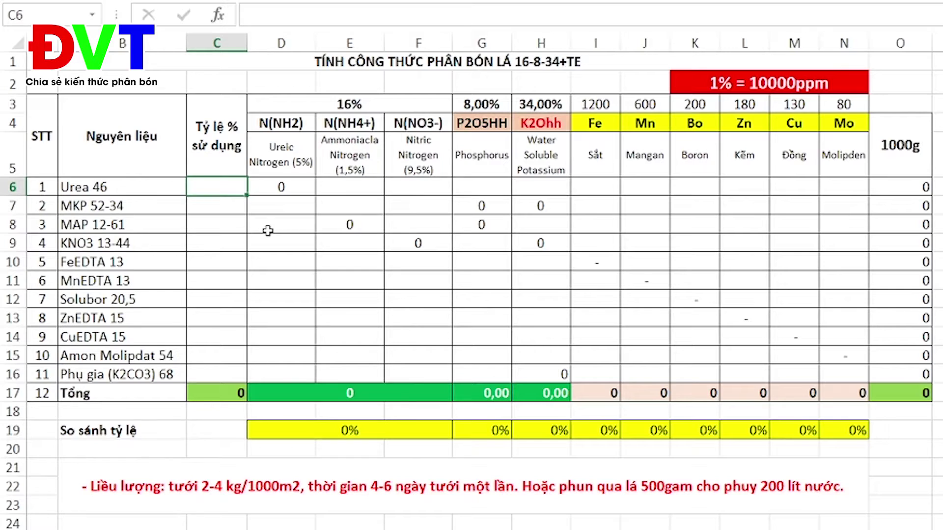
Step: Set Urea 46's usage rate to 11
type("10")
key("BackSpace")
type("1")
key("Return")
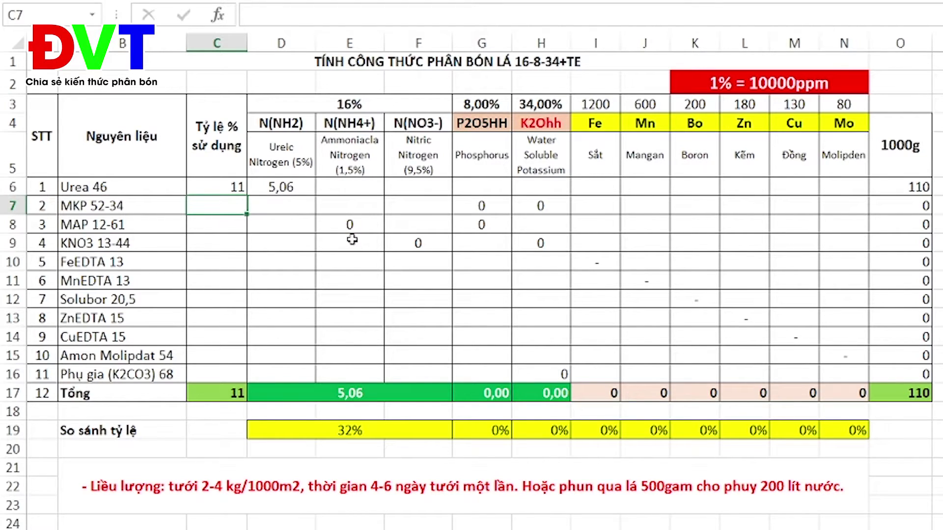
Step: Set MAP 12-61's usage rate to 12,5 after first trying 12
left_click(225, 229)
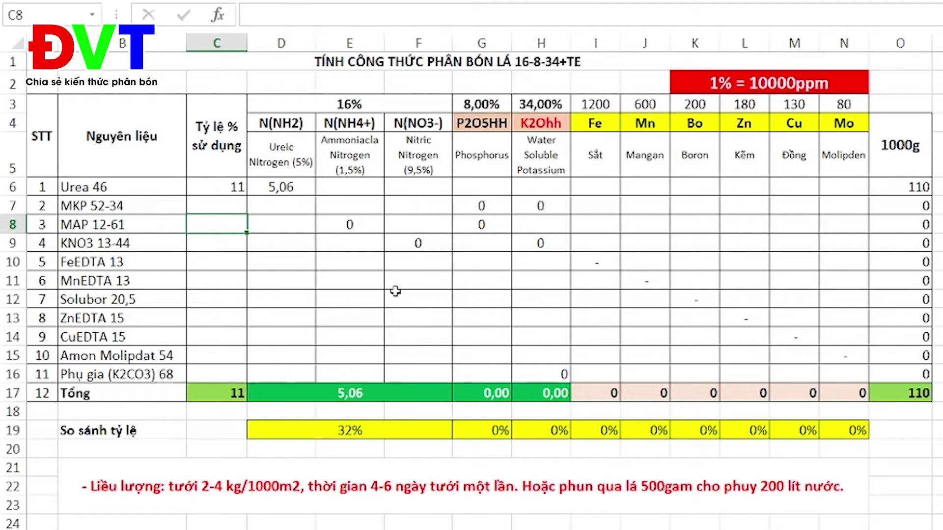
type("12")
key("Return")
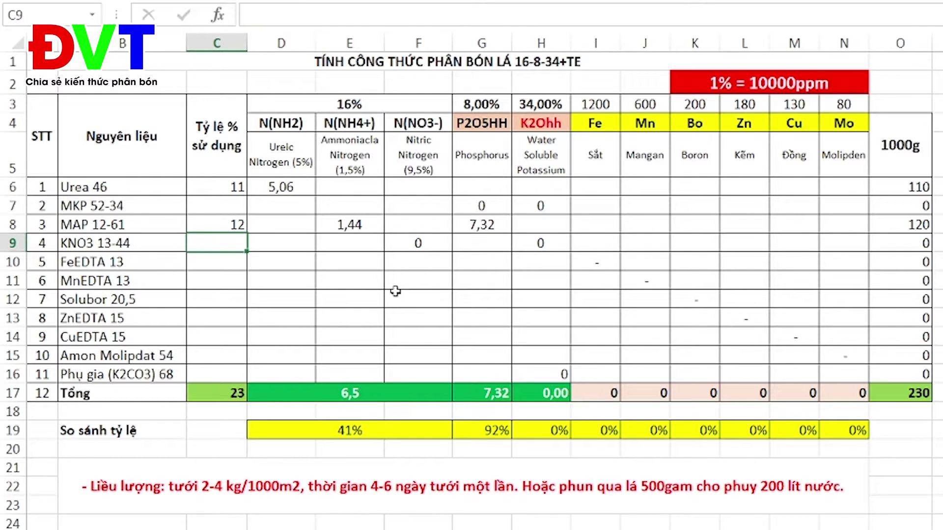
key("Up")
type("12,5")
key("Return")
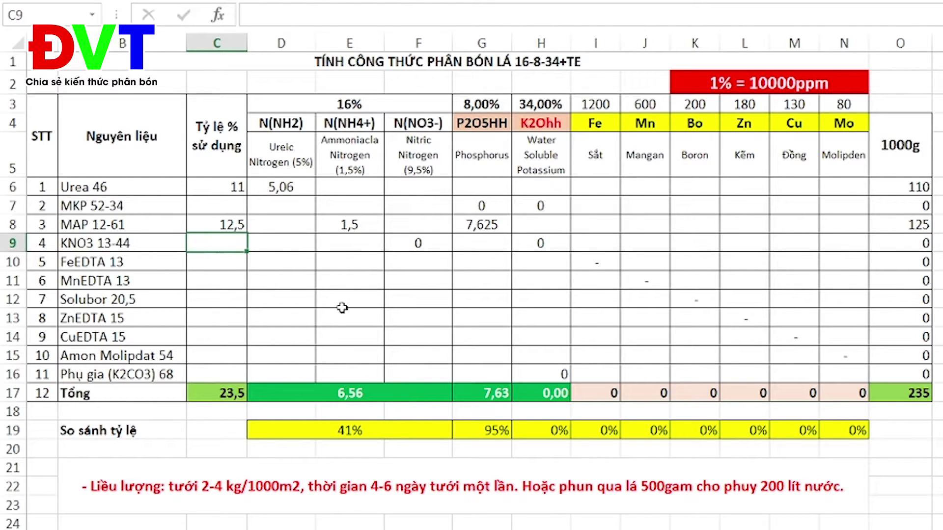
Step: Tune KNO3 13-44's usage rate through 60, 65 and 70, settling on 73
type("60")
key("Return")
key("Up")
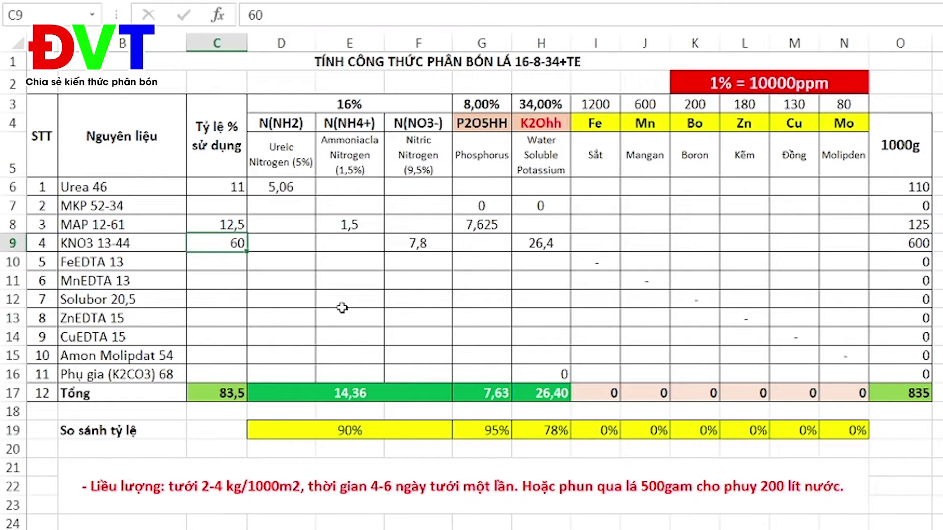
type("65")
key("Return")
key("Up")
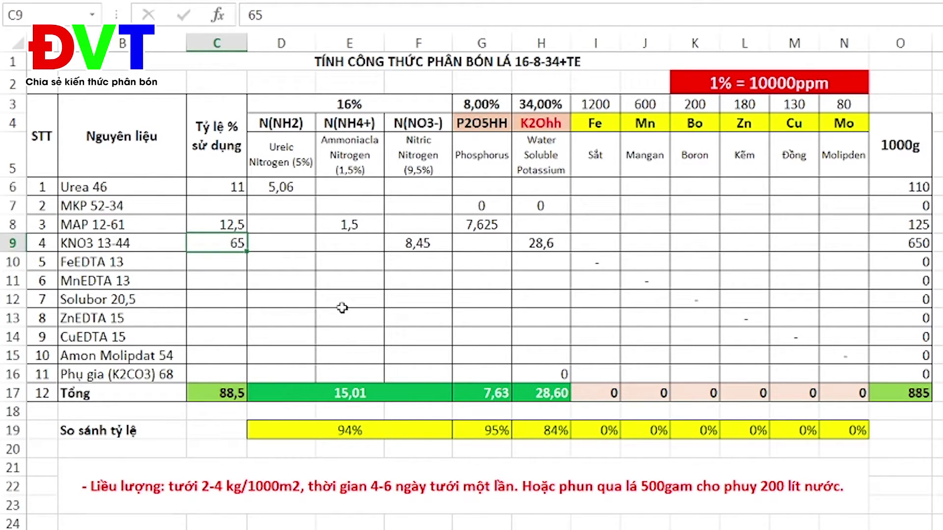
type("70")
key("Return")
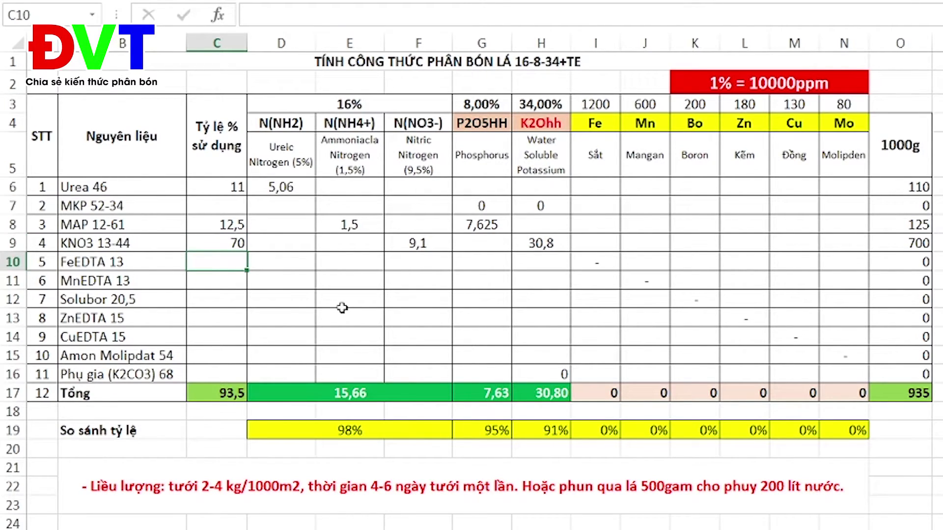
key("Up")
type("73")
key("Return")
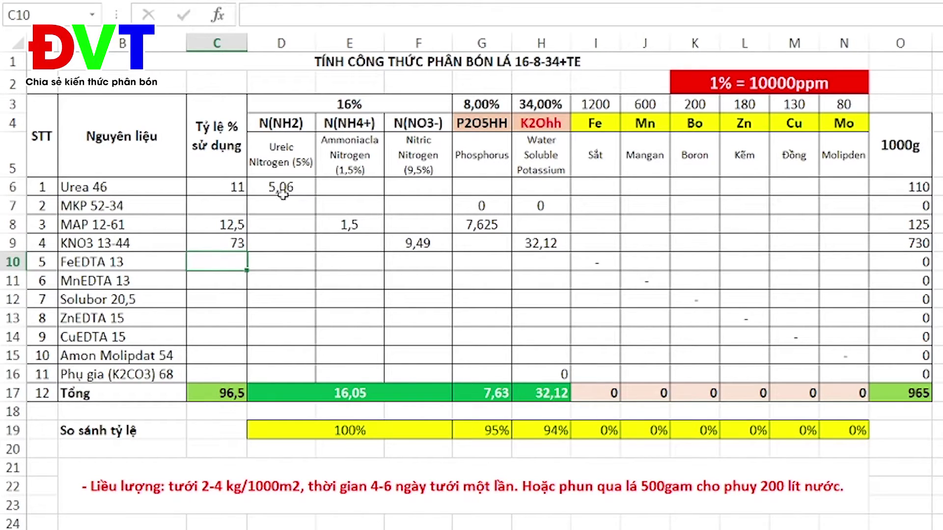
left_click_drag(287, 194, 413, 248)
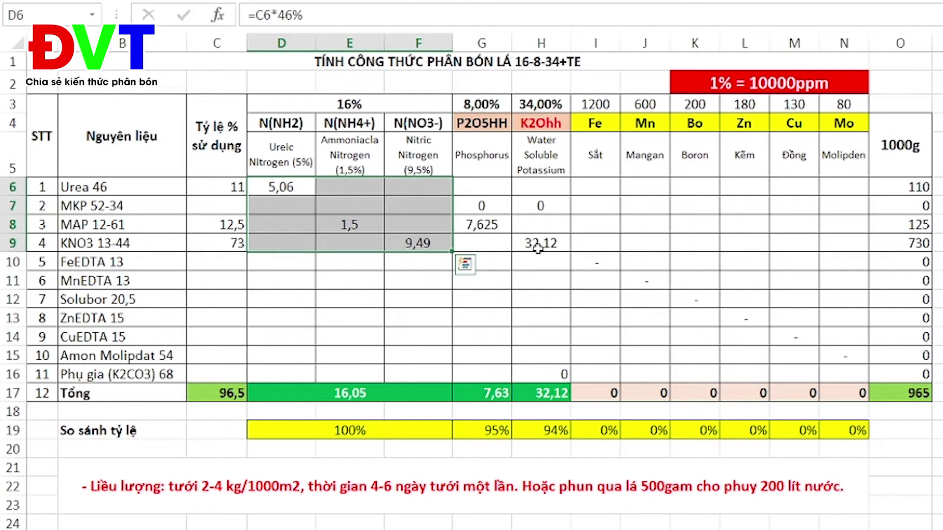
key("Left")
key("Down")
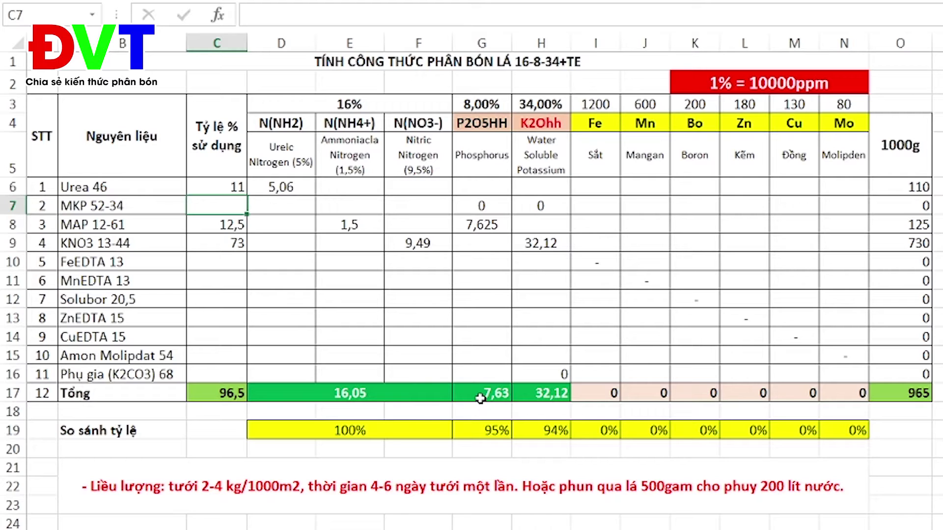
left_click_drag(480, 398, 550, 393)
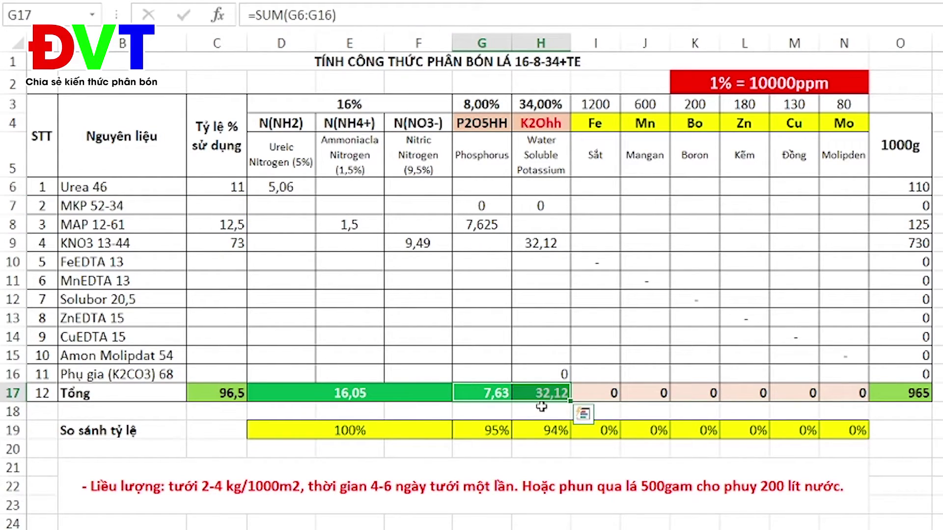
left_click(236, 203)
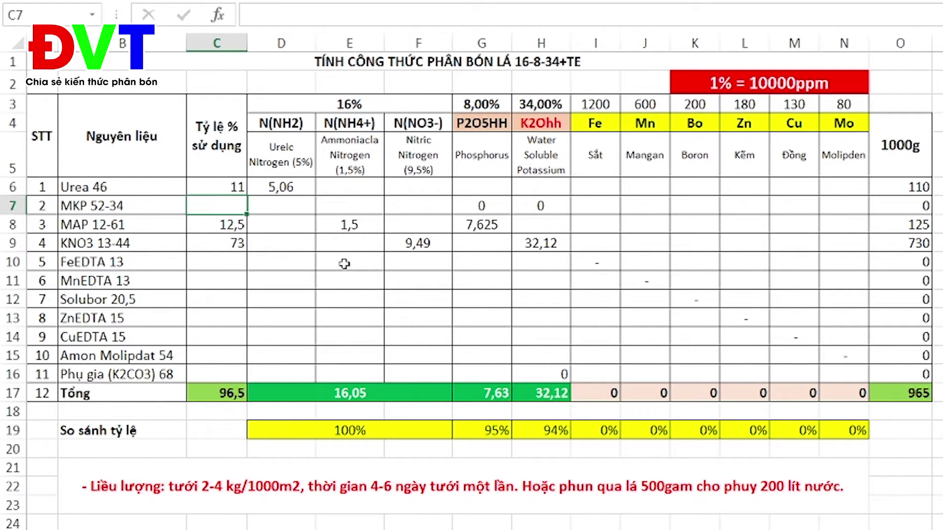
Step: Set MKP 52-34's proportion in C7 to 0,6 after first trying 1
type("1")
key("Return")
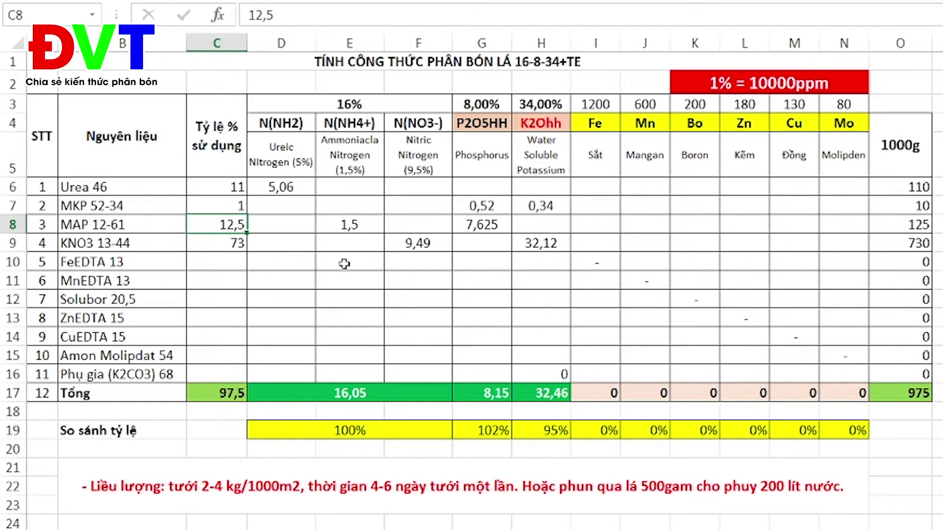
key("Up")
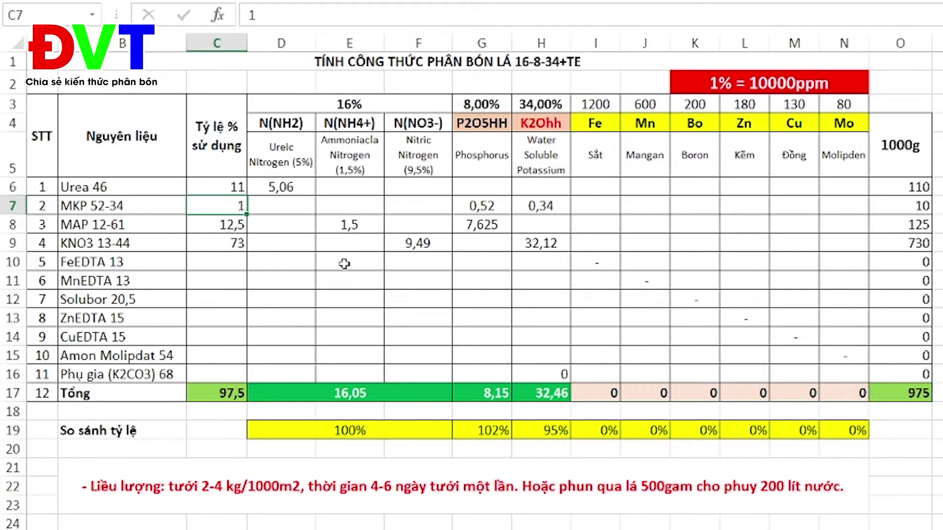
type("0,6")
key("Return")
Step: Check the G19 and H19 comparison formulas and the C17 and H17 totals
left_click(459, 434)
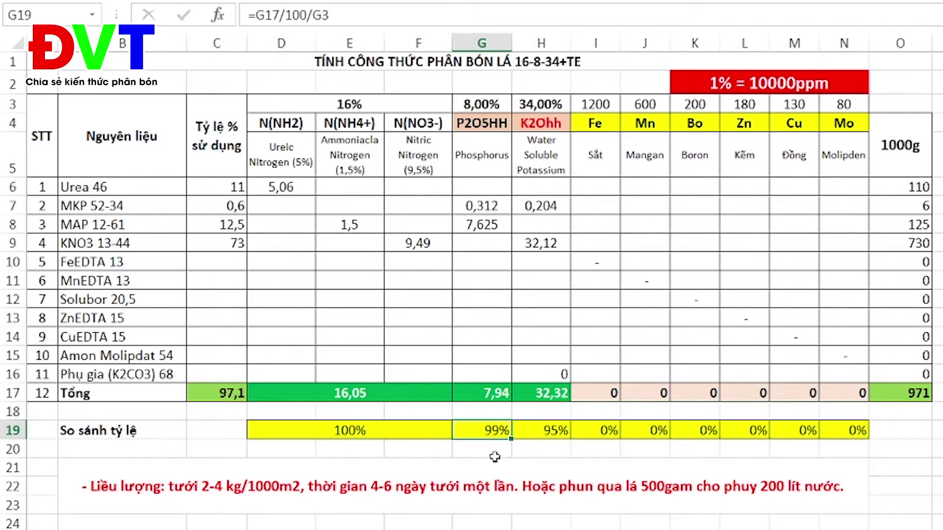
left_click(537, 433)
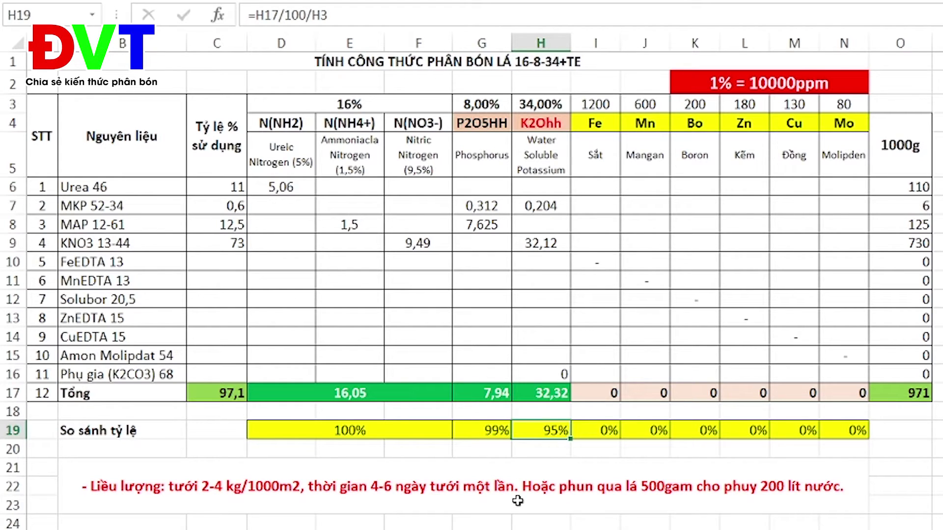
left_click(217, 393)
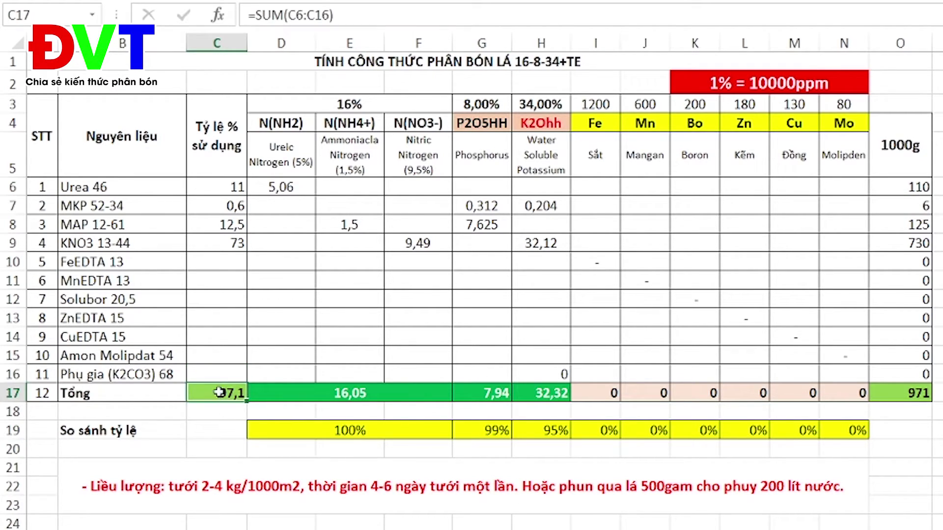
left_click_drag(235, 189, 236, 243)
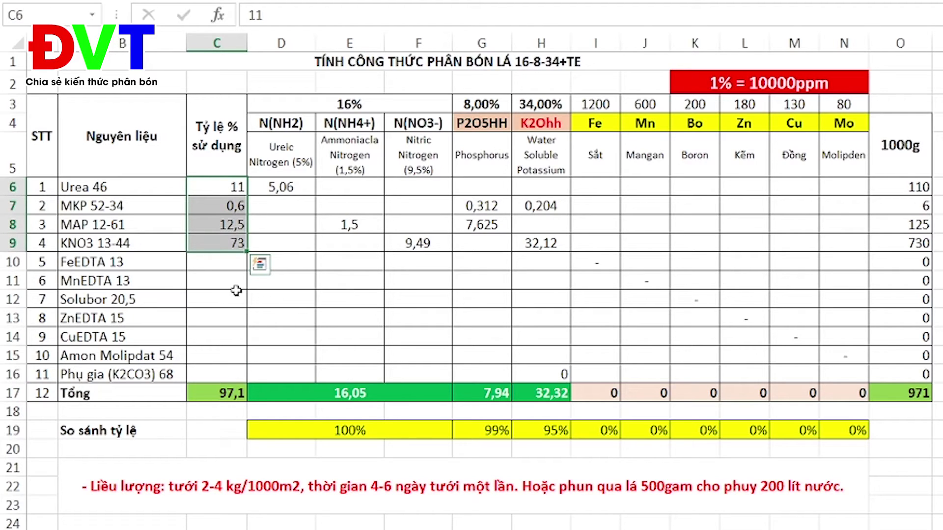
left_click(216, 393)
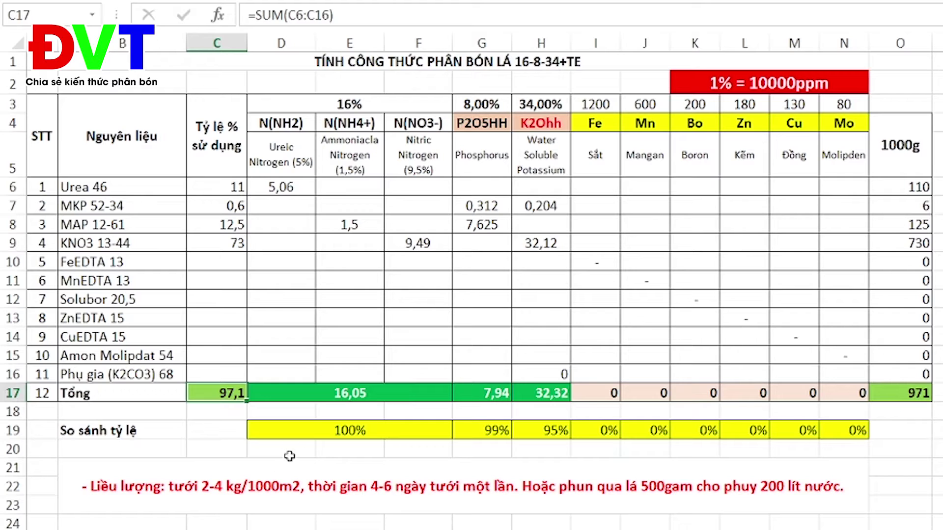
left_click(217, 376)
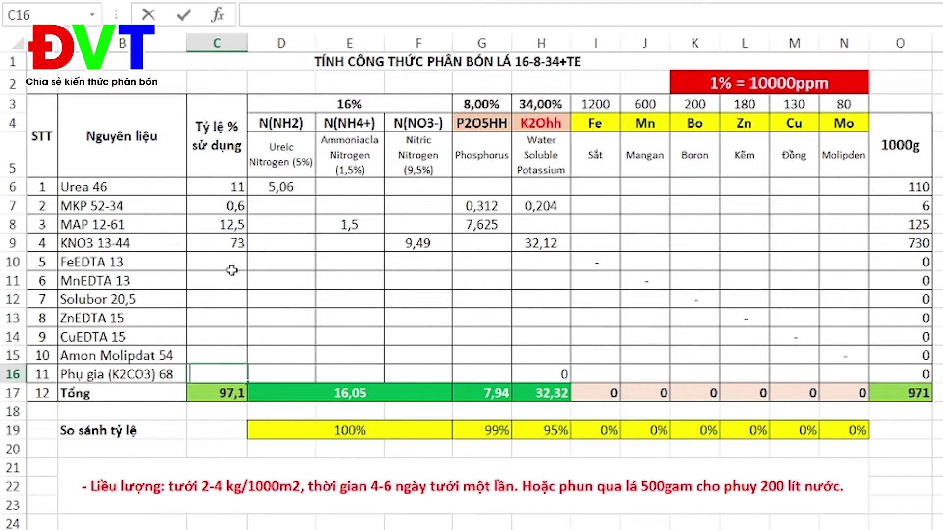
left_click(216, 262)
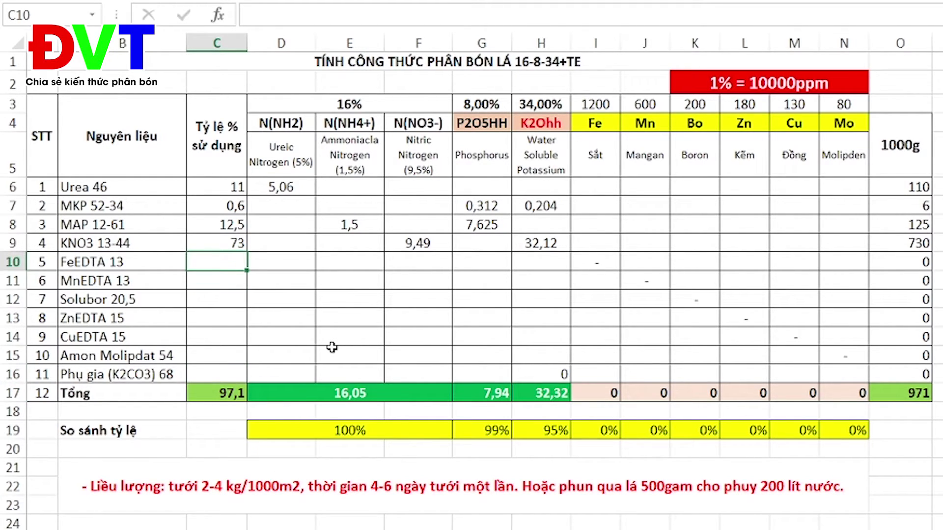
left_click(554, 393)
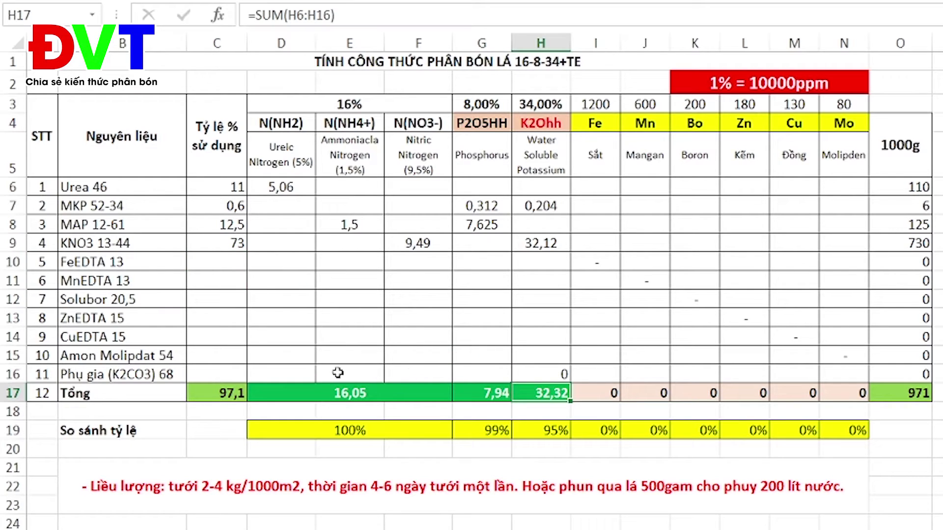
left_click(226, 261)
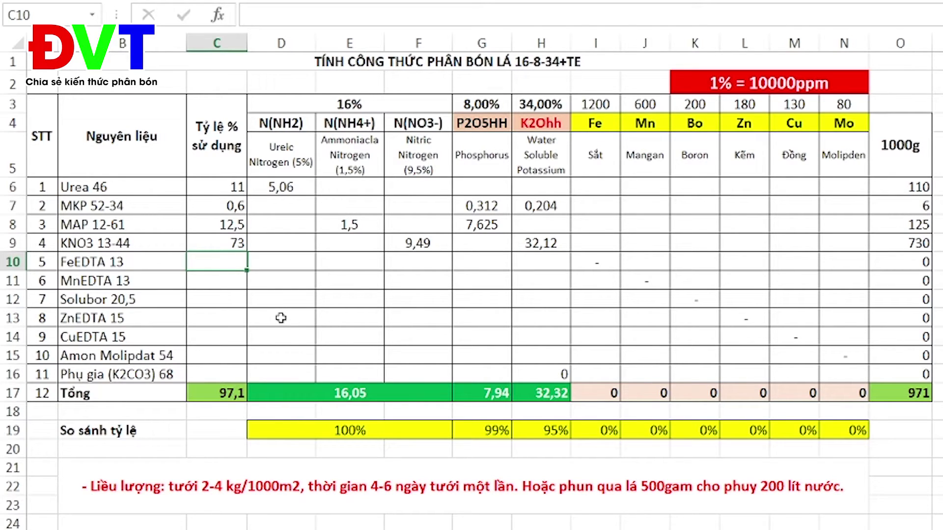
Step: Set FeEDTA 13's proportion to 0,9 after first trying 1
type("1")
key("Return")
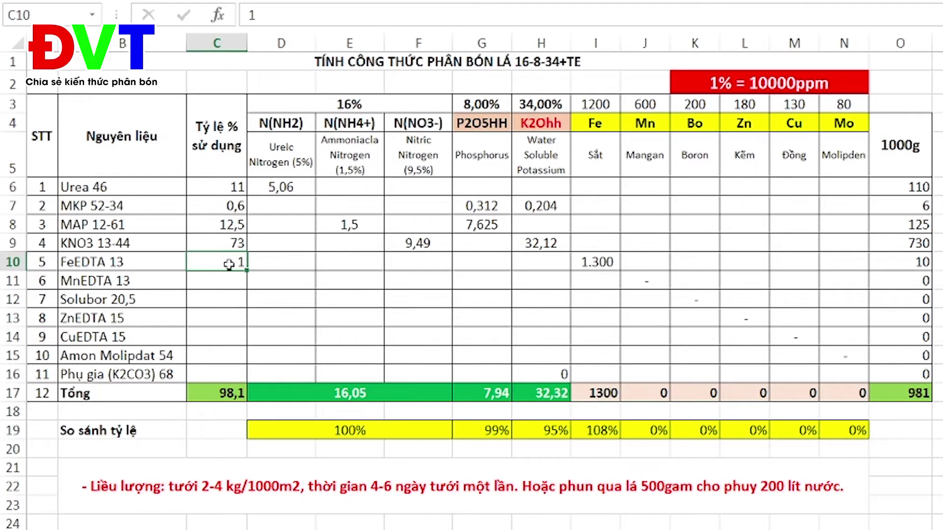
type("0,9")
key("Return")
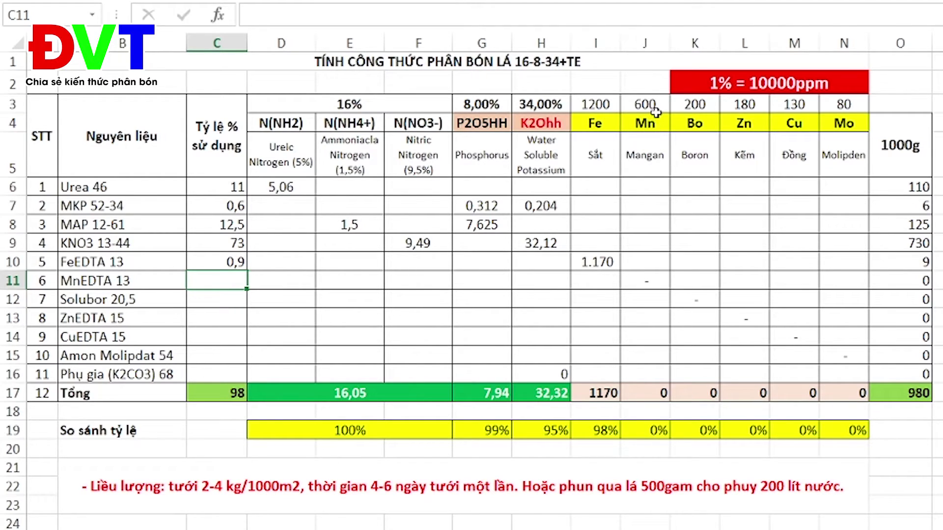
Step: Set MnEDTA 13 to 0,45 and Solubor 20,5 to 0,1
type("1")
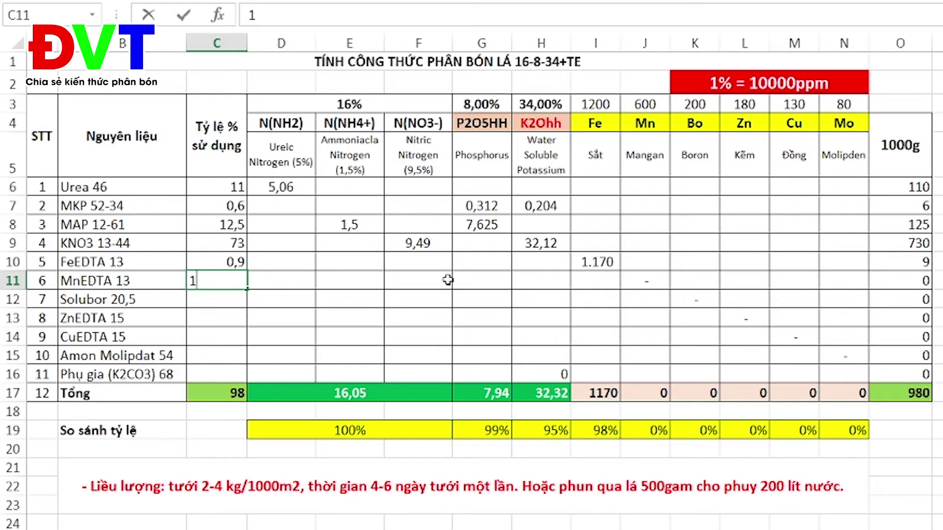
key("Return")
key("Up")
type("0")
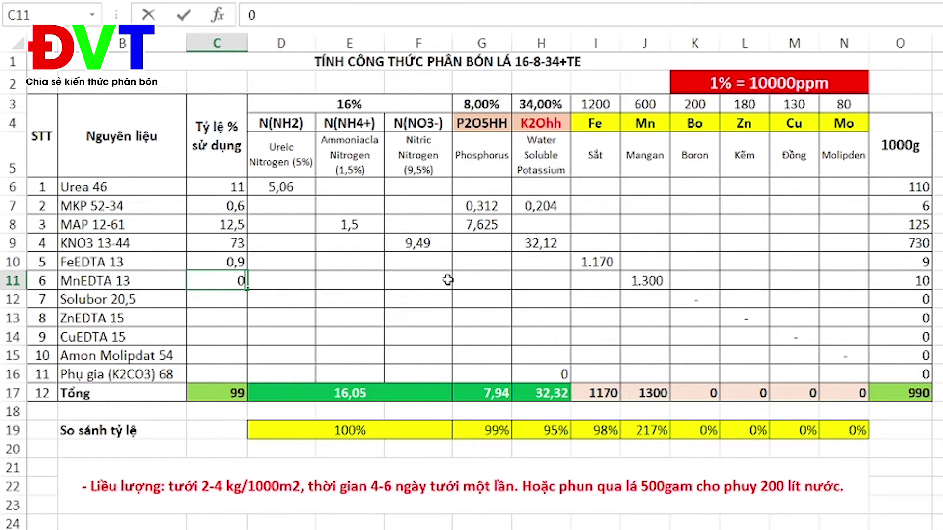
type(",45")
key("Return")
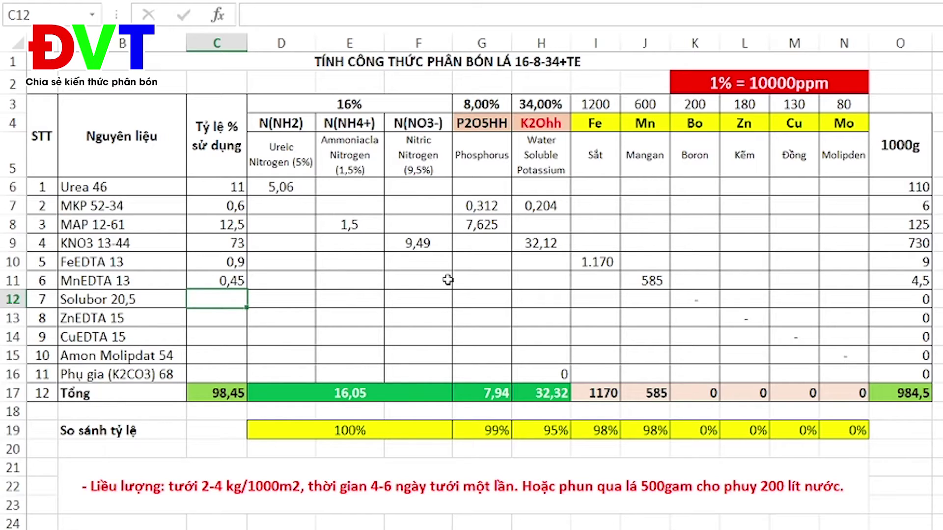
type("0,")
type("1")
key("Return")
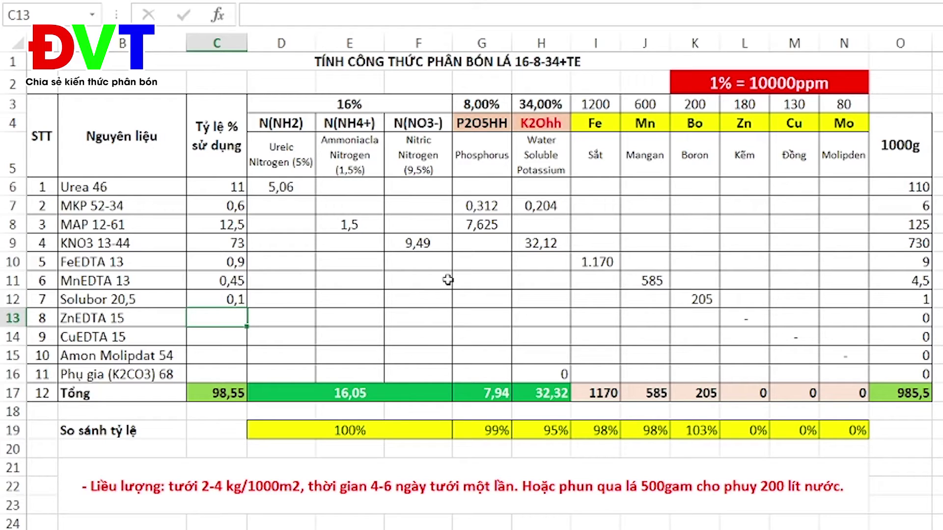
Step: Settle the ZnEDTA 15 proportion in C13 at 0,12 after trying 0,1 and 0,13
type("0,1")
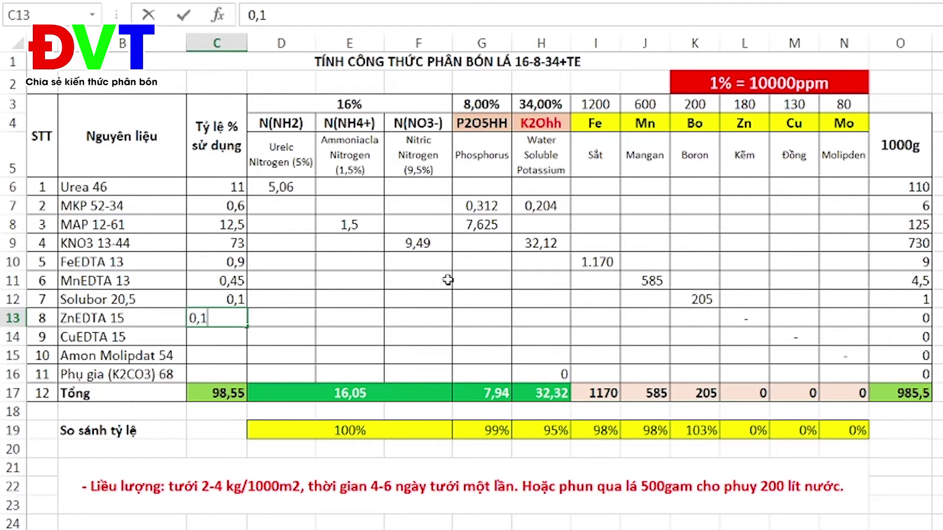
key("Return")
key("Up")
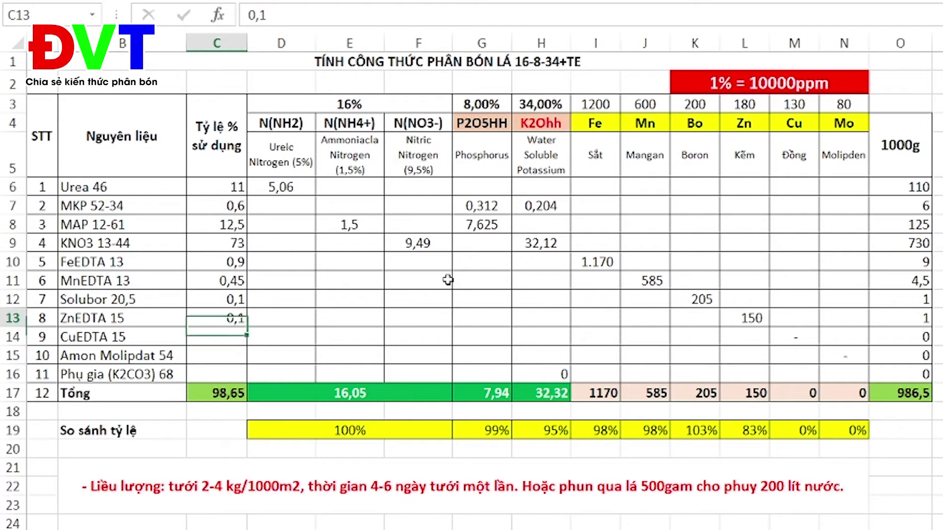
key("F2")
type("3")
key("Return")
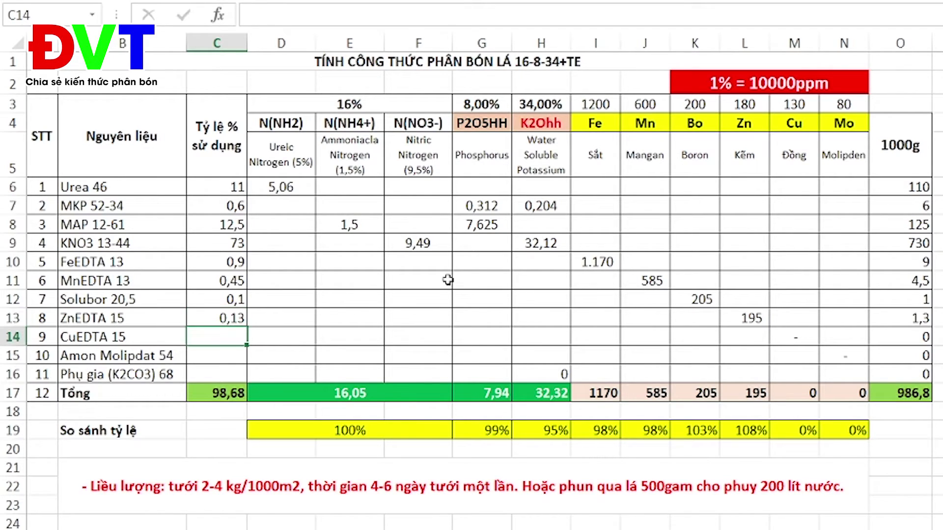
key("Up")
key("F2")
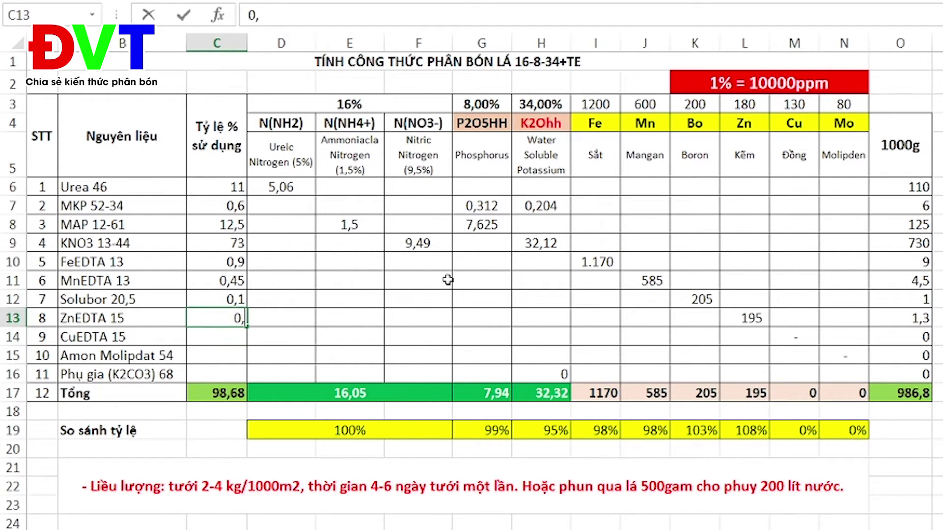
key("BackSpace")
type("2")
key("Return")
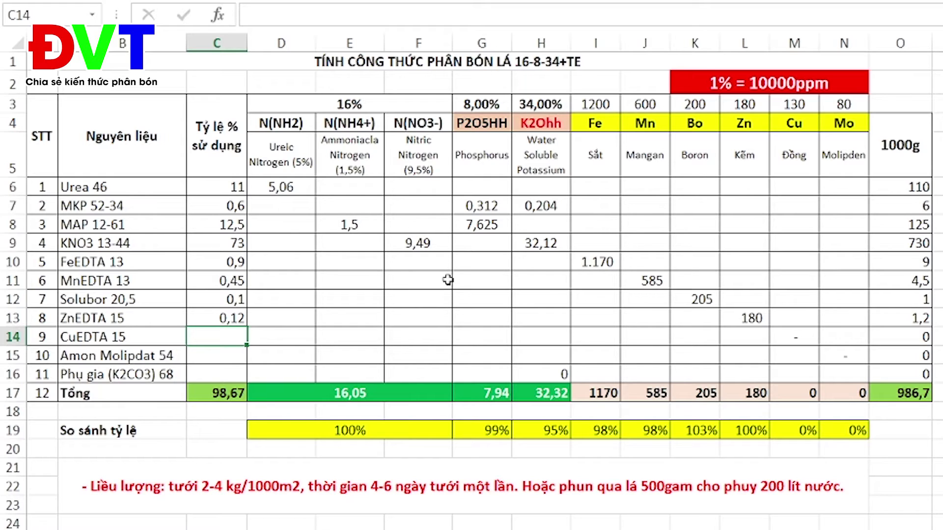
Step: Set the CuEDTA 15 proportion in C14 to 0,09 after trying 0,05 and 0,1
type("0,05")
key("Return")
key("Up")
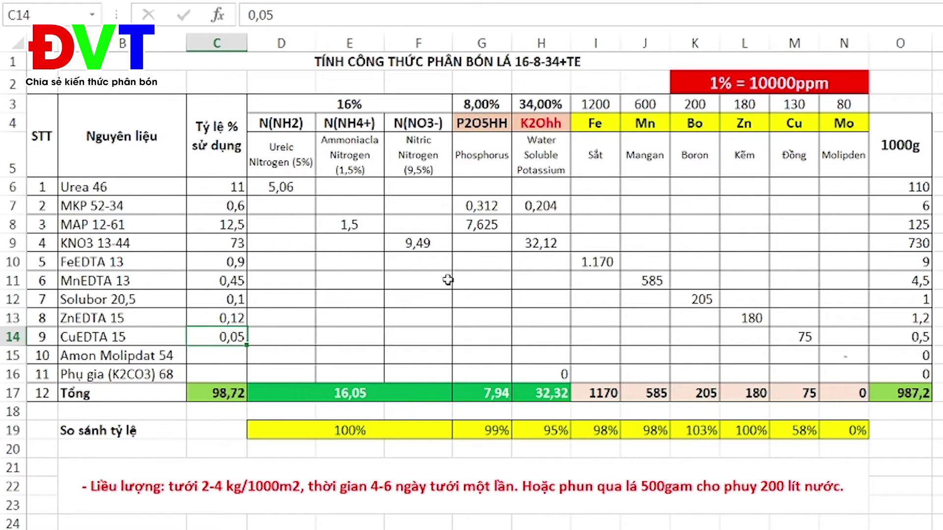
type("0,1")
key("Return")
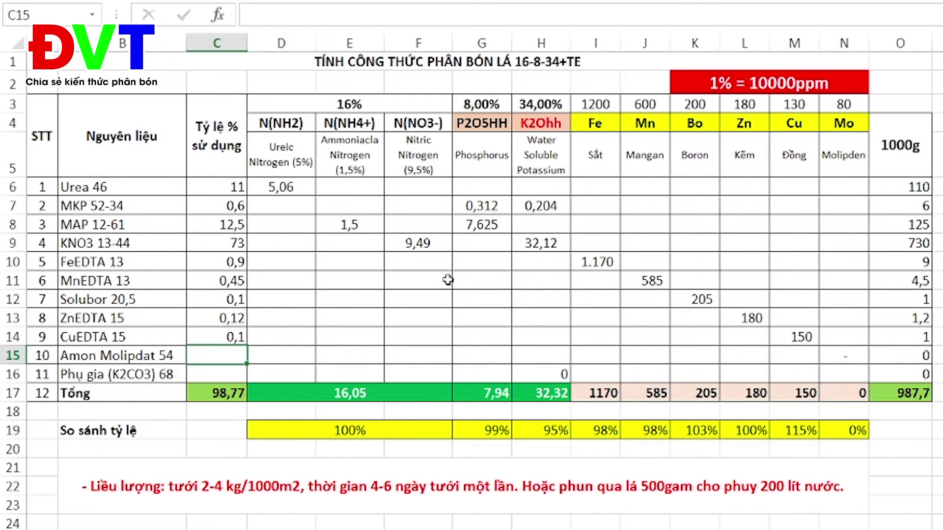
key("Up")
type("0,0")
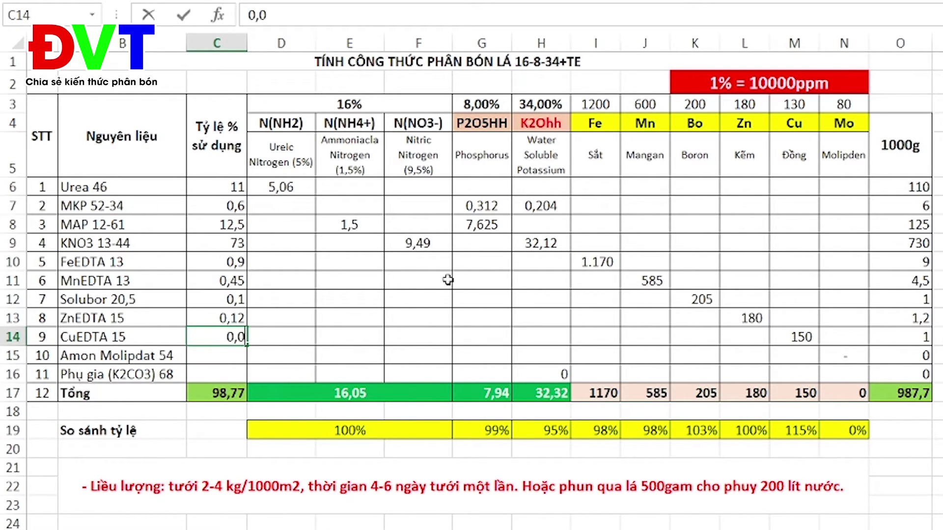
type("9")
key("Return")
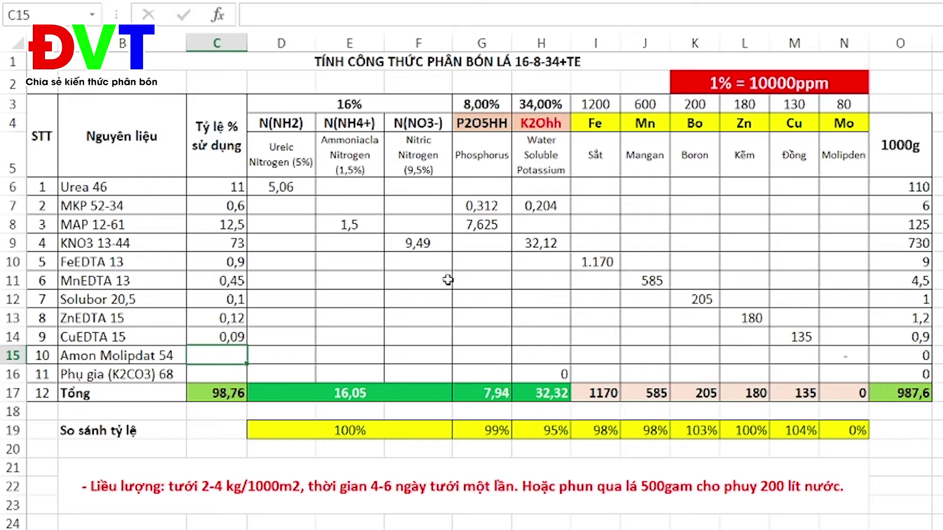
Step: Set the Amon Molipdat 54 proportion in C15 to 0,015 after trying 0,01
type("0")
type(",01")
key("Return")
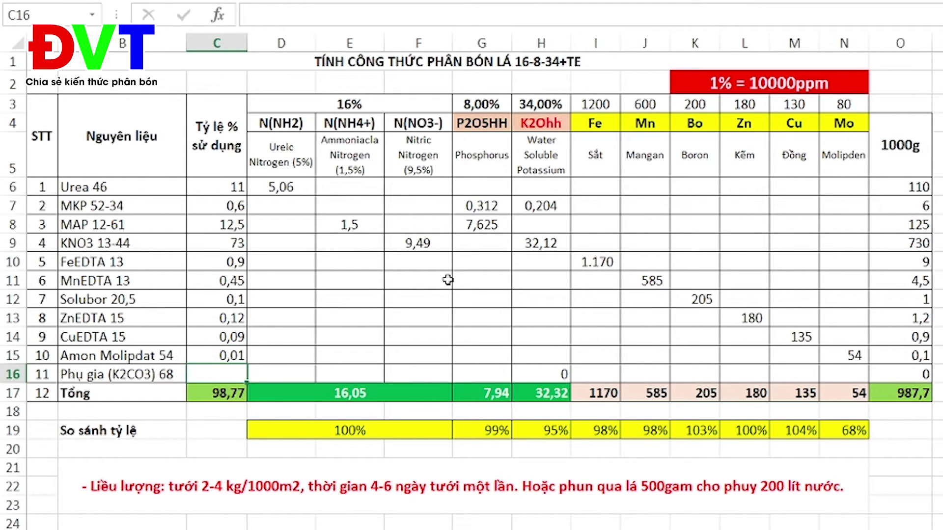
key("Up")
type("0,015")
key("Return")
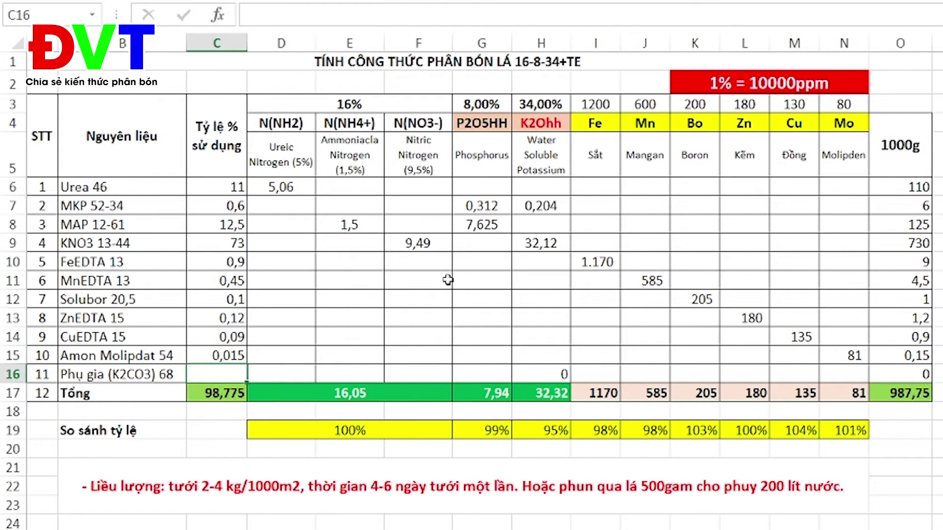
Step: Enter =100-SUM(C6:C15) in C16 so the K2CO3 additive takes the remainder
key("F2")
type("=")
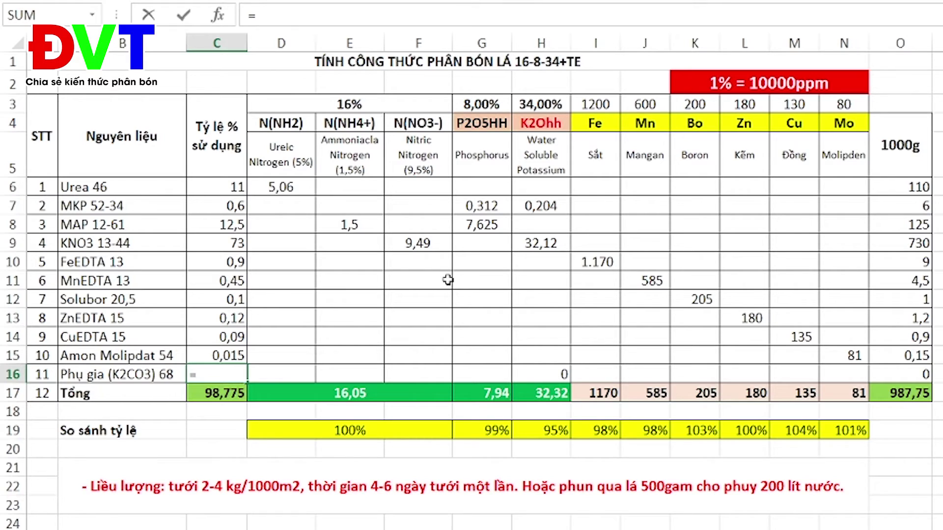
type("100-su")
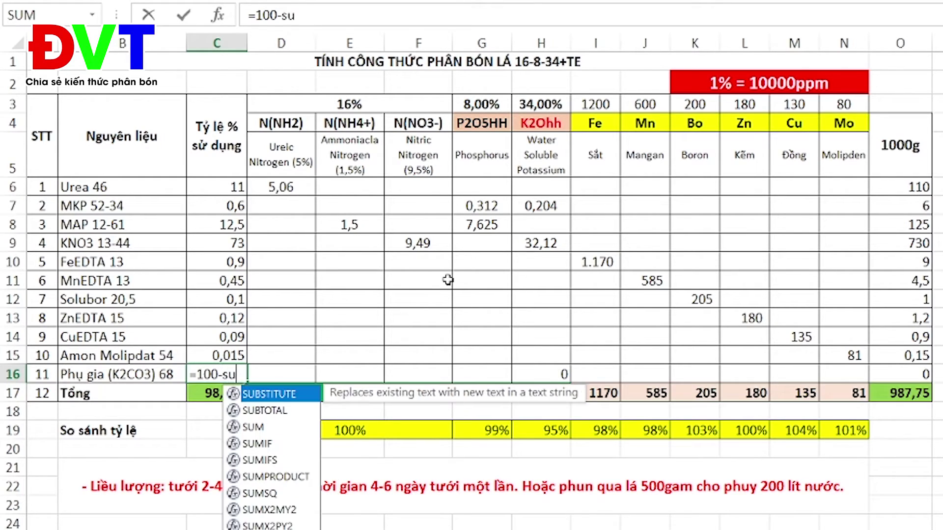
type("m(")
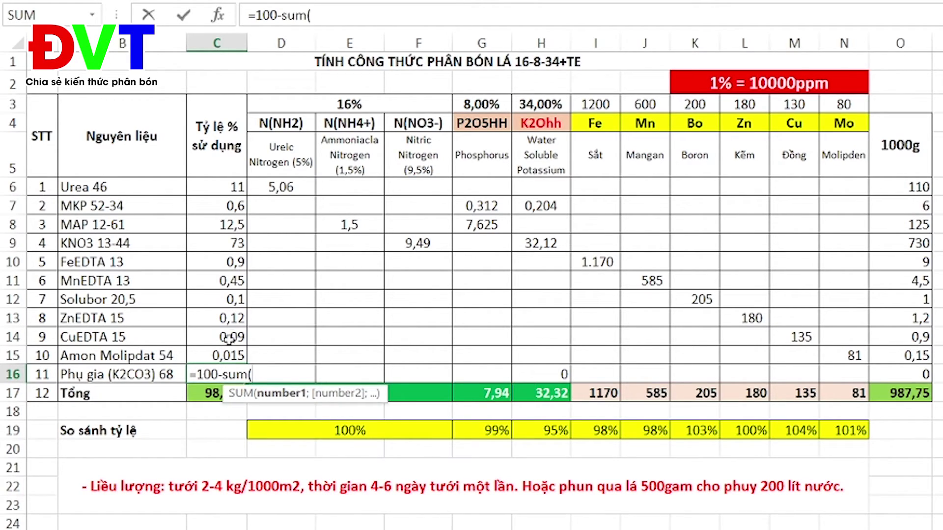
left_click_drag(230, 355, 236, 187)
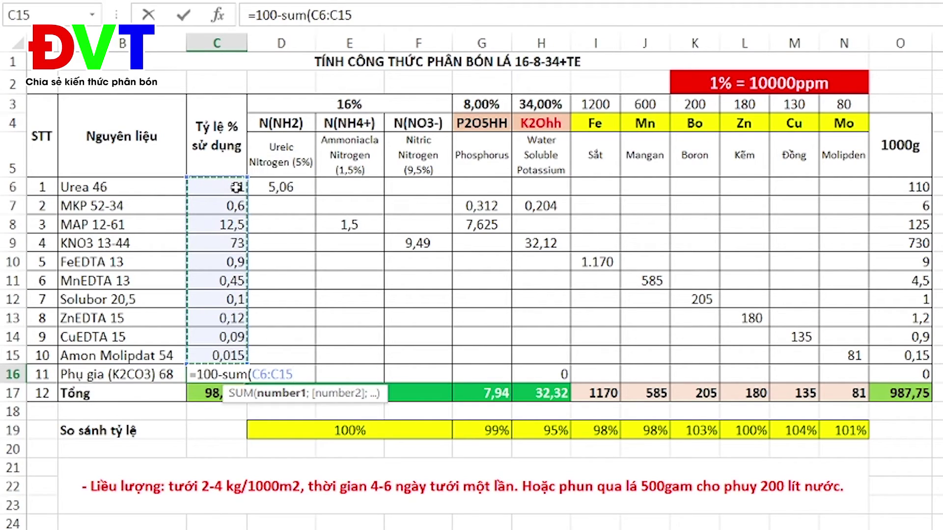
key("Return")
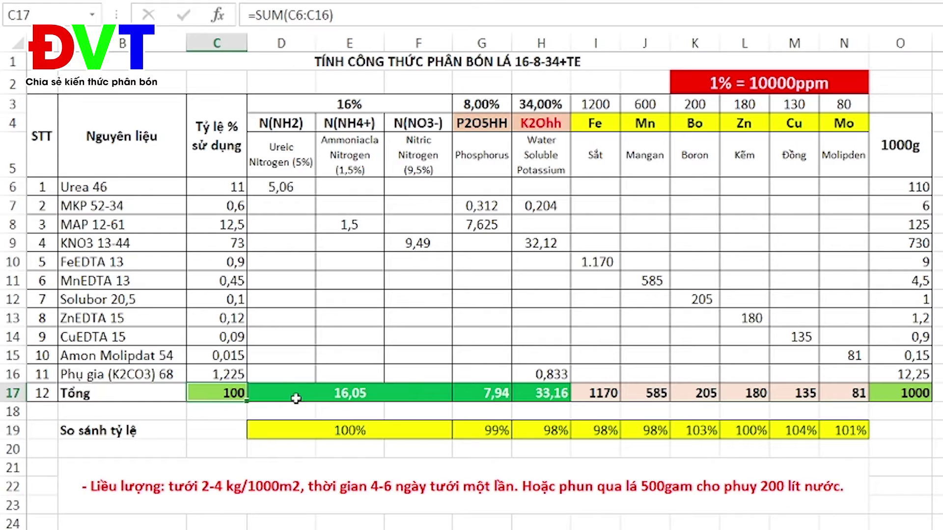
Step: Check the nitrogen, phosphorus and potassium totals and the micronutrient comparison percentages
left_click(341, 396)
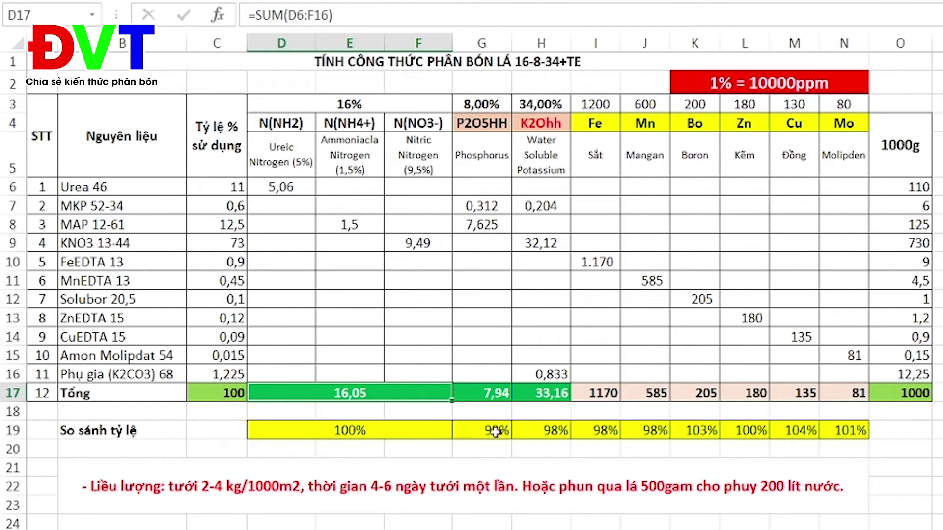
left_click(491, 393)
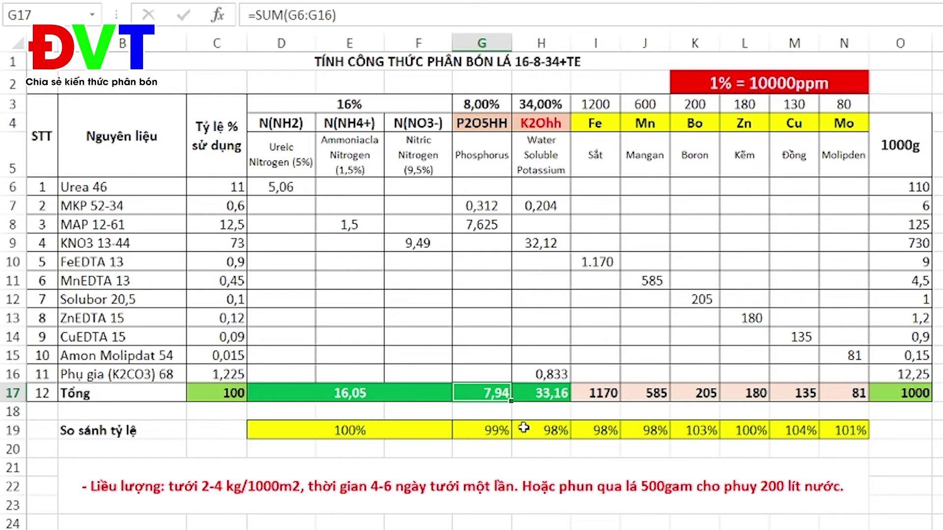
left_click(496, 432)
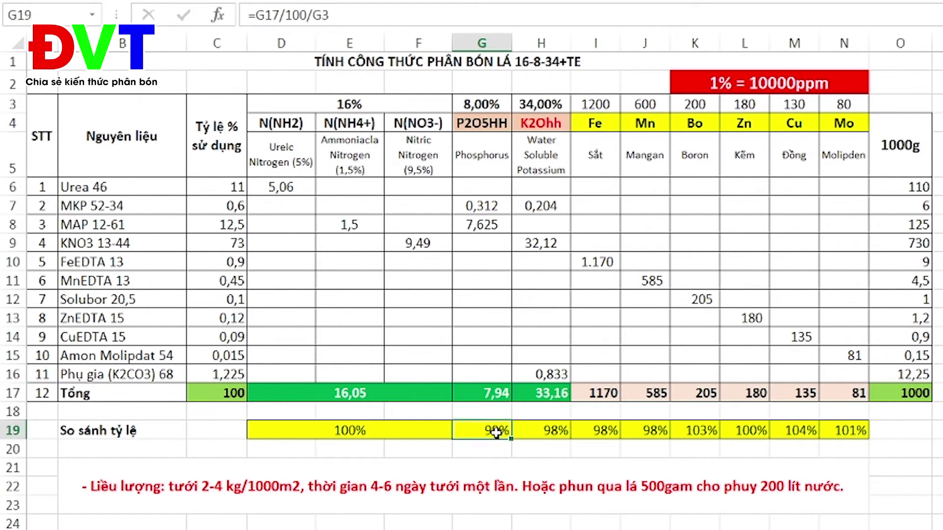
left_click(551, 403)
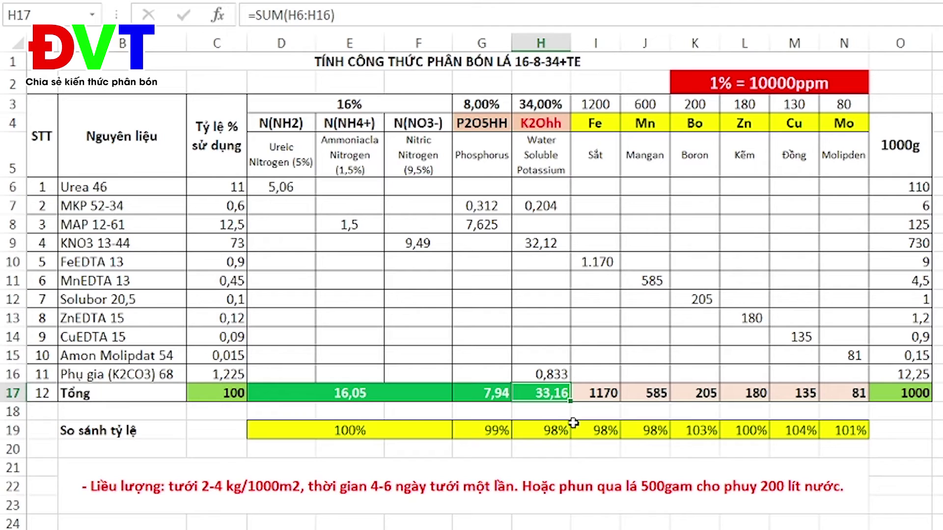
left_click(561, 433)
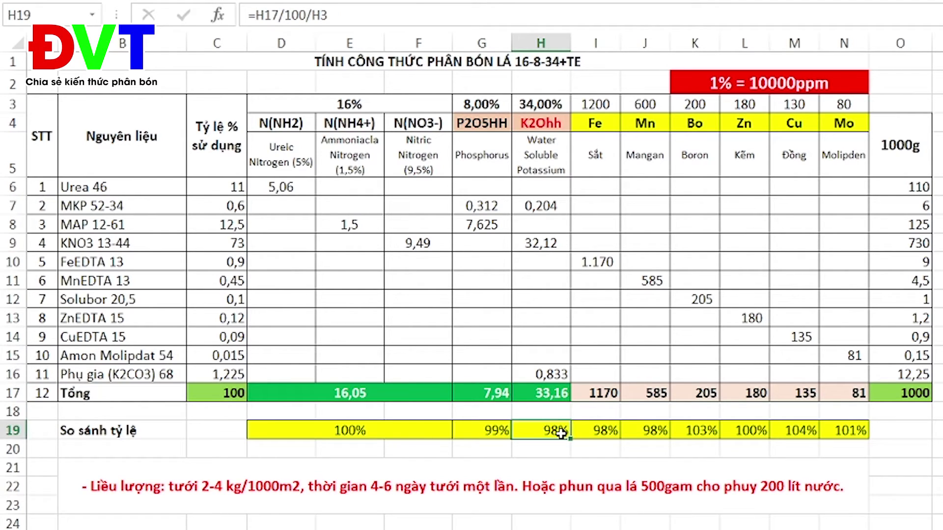
left_click_drag(608, 432, 857, 429)
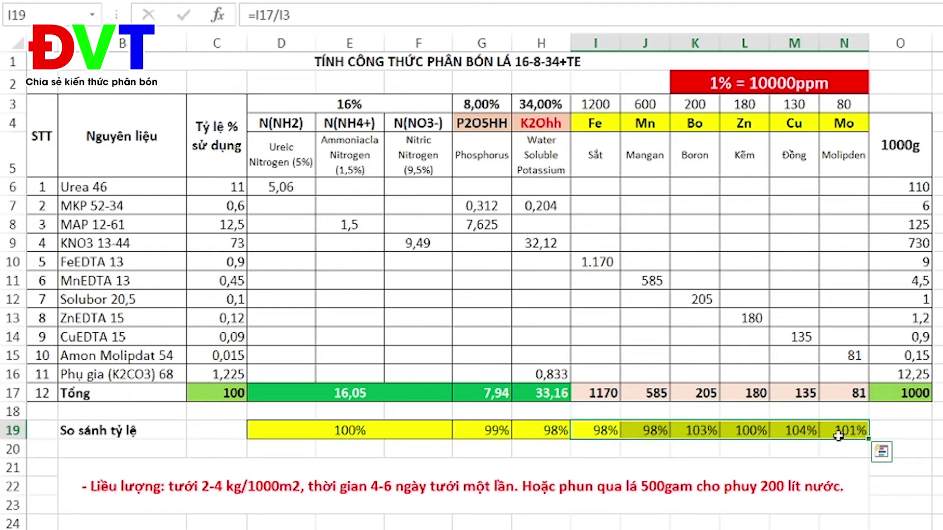
Step: Change the O4 heading from '1000g' to 'Mẻ 1000g'
left_click(905, 155)
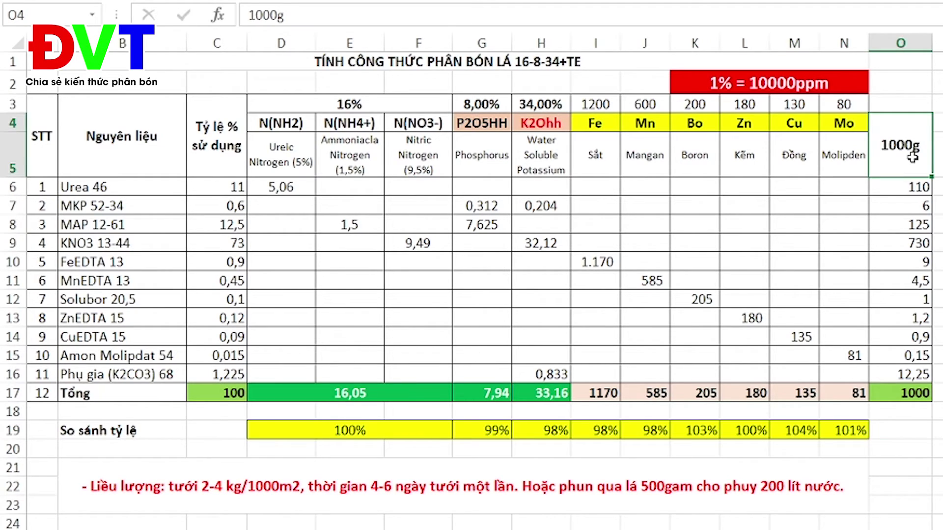
left_click(883, 147)
type("Mer")
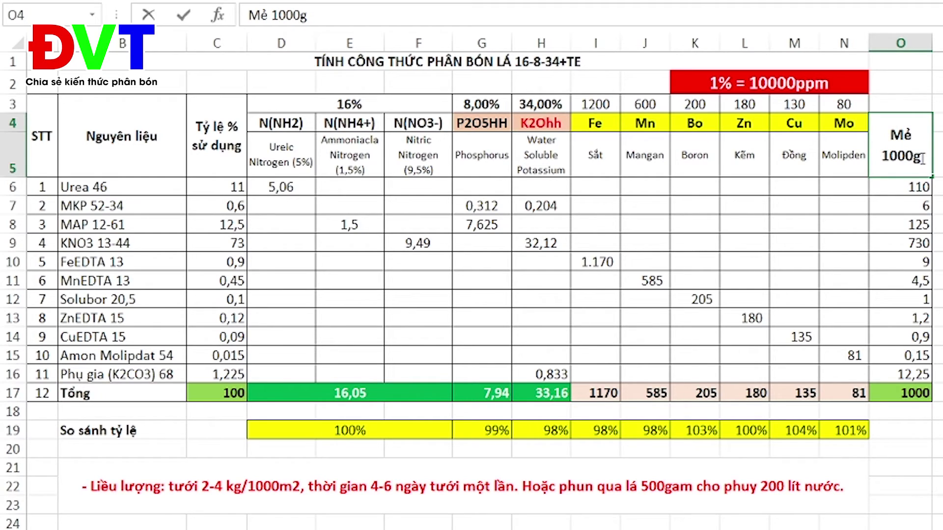
left_click(935, 187)
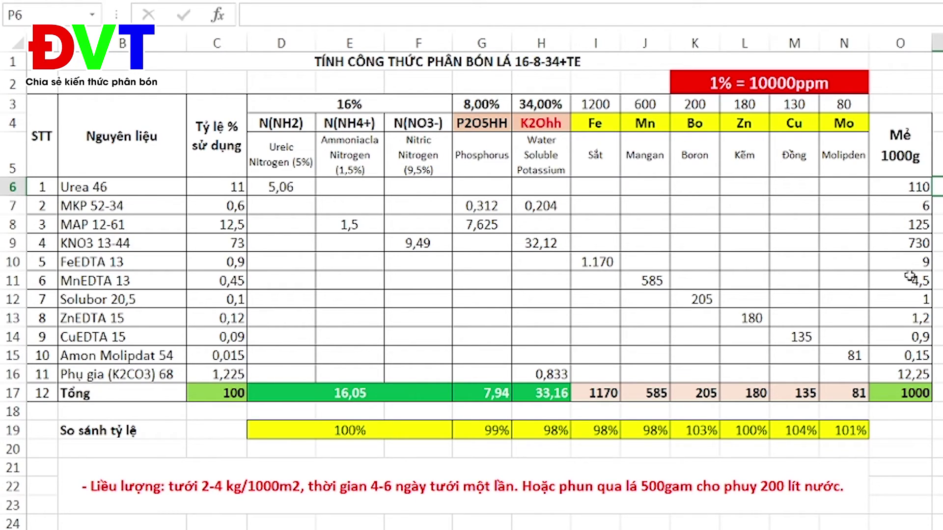
left_click(8, 262)
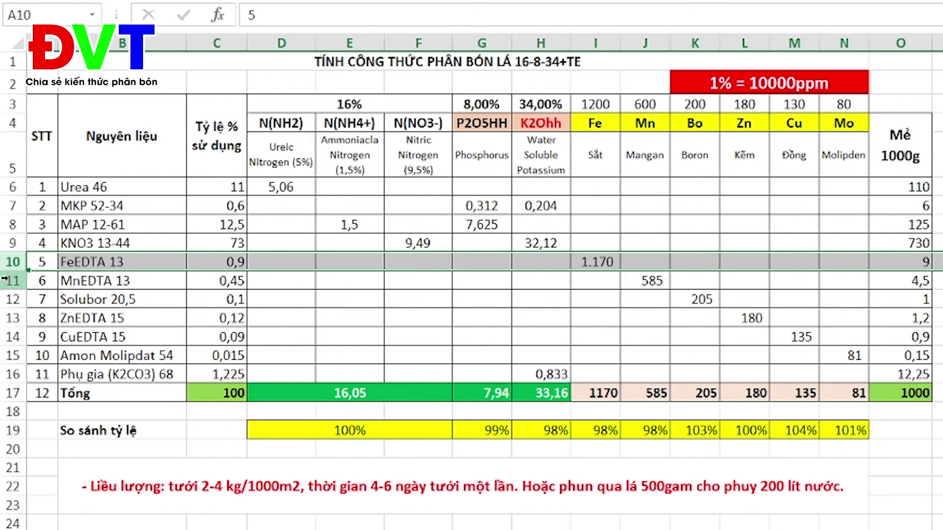
left_click(9, 280)
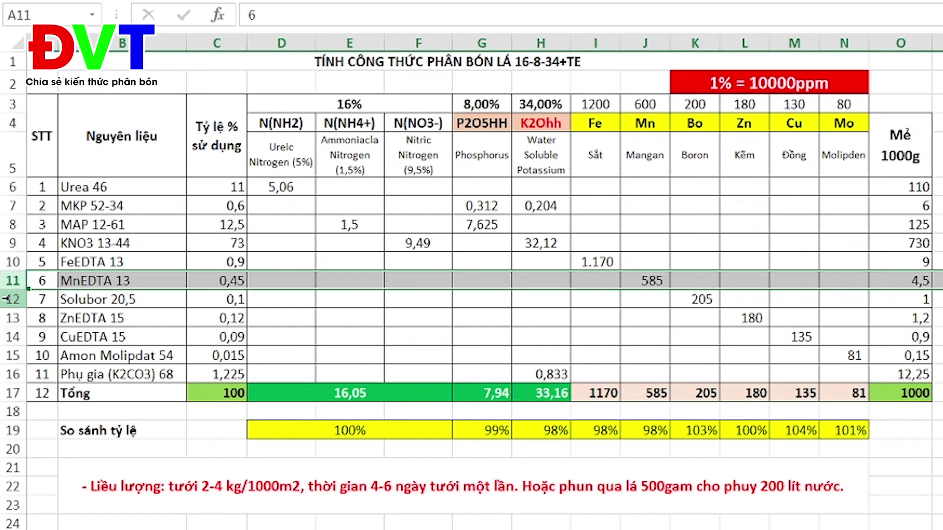
left_click(7, 299)
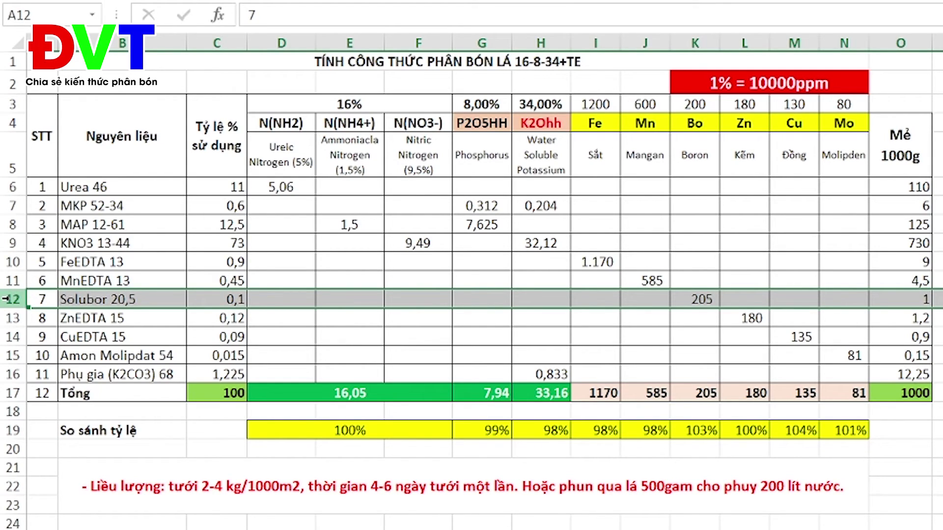
left_click(7, 318)
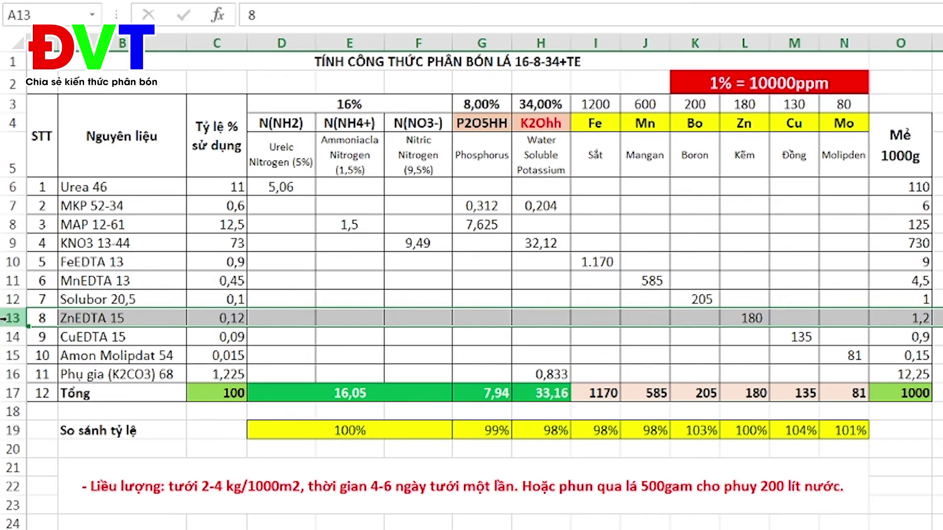
left_click(7, 337)
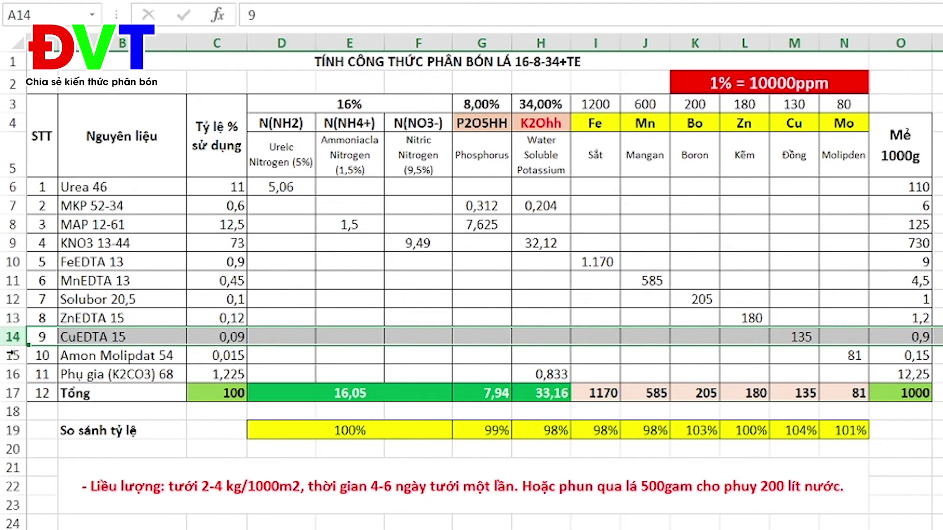
left_click(10, 356)
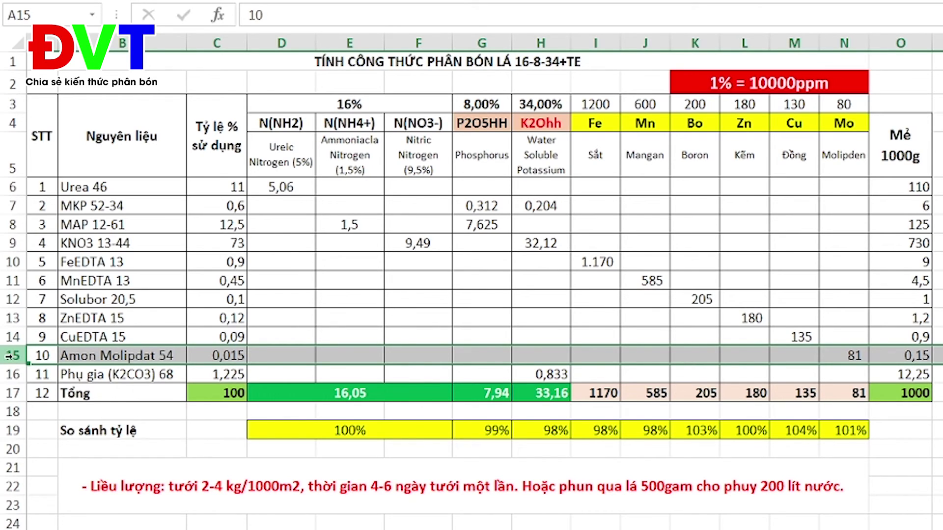
left_click(8, 375)
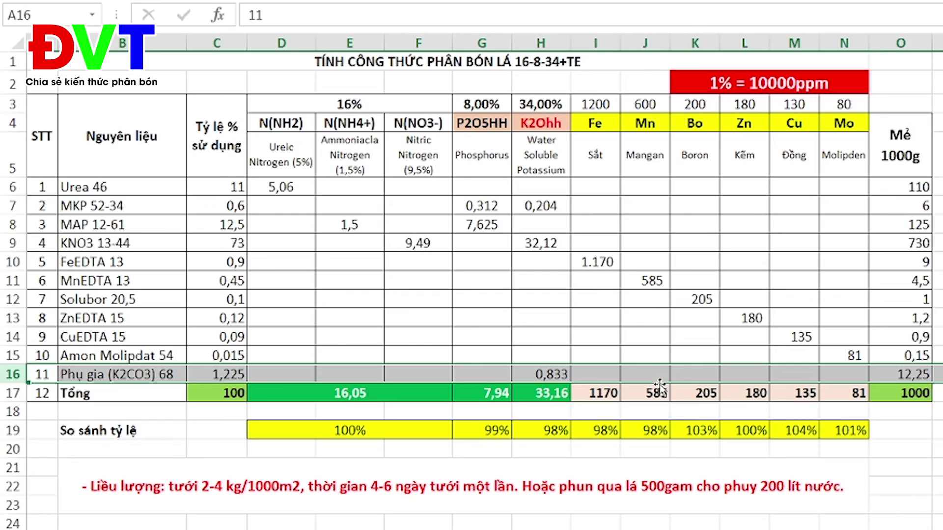